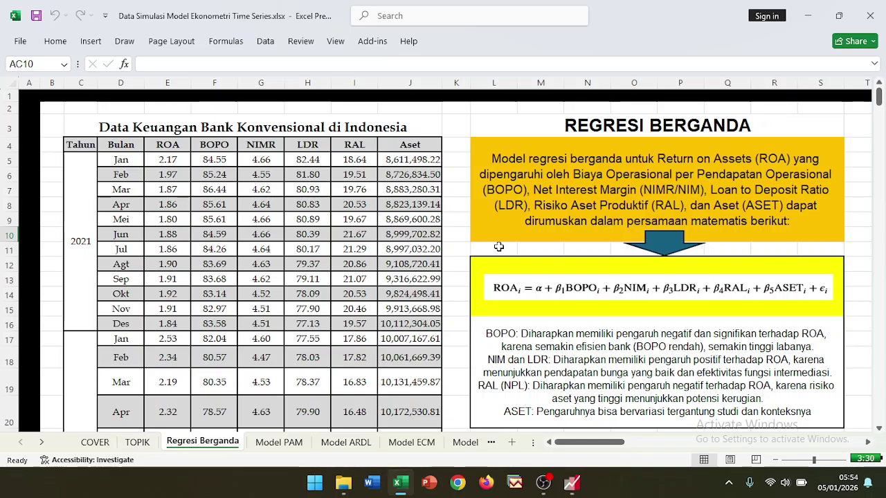
- Review the Regresi Berganda sheet's bank data table, regression equation, TAHAPAN stages and analysis workflow
scroll(369, 195, down, 10)
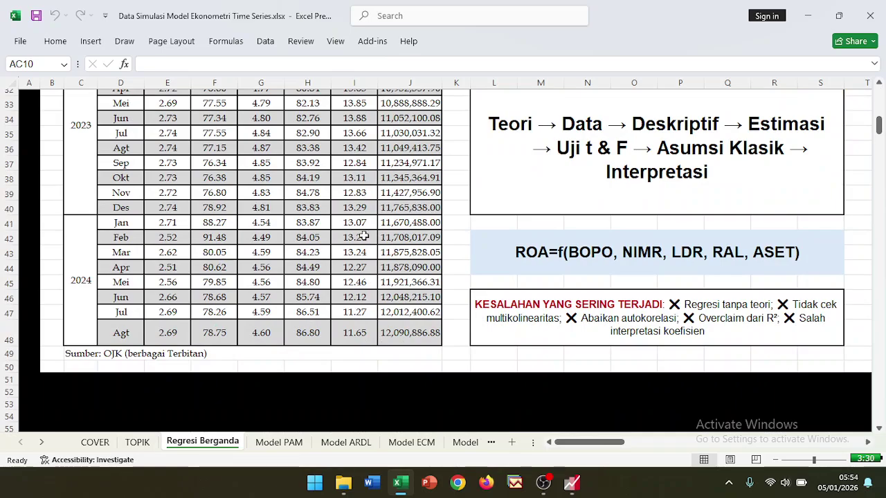
scroll(365, 237, up, 10)
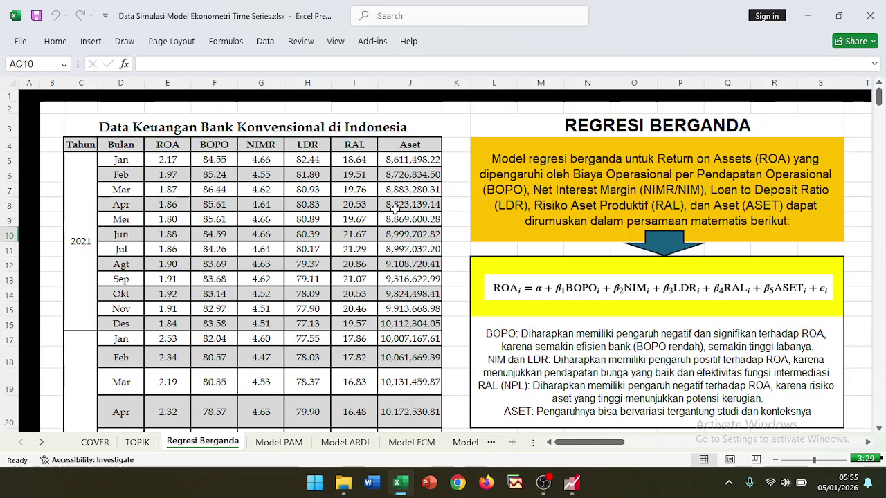
scroll(486, 176, down, 5)
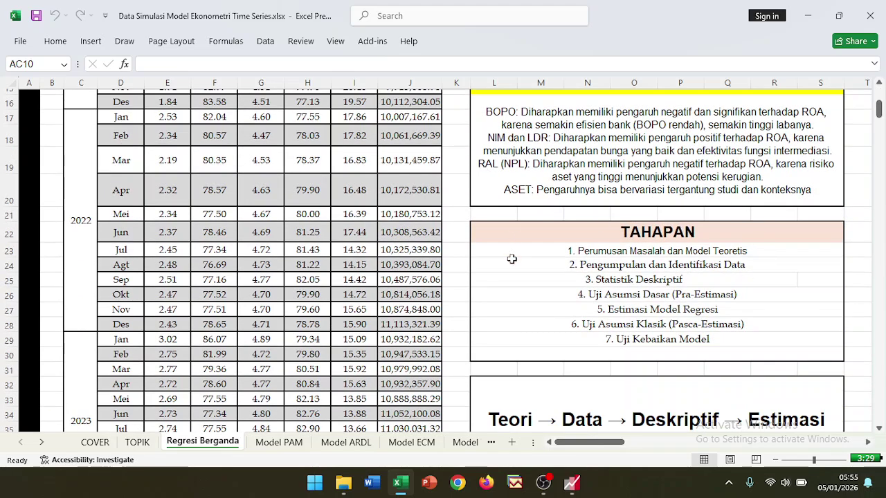
scroll(409, 182, up, 3)
scroll(311, 169, up, 3)
scroll(316, 174, down, 5)
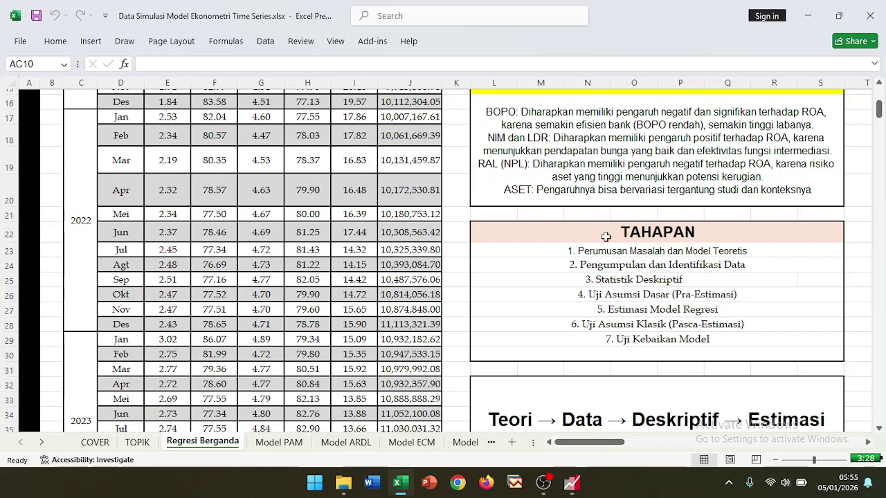
scroll(606, 237, up, 2)
scroll(448, 241, up, 2)
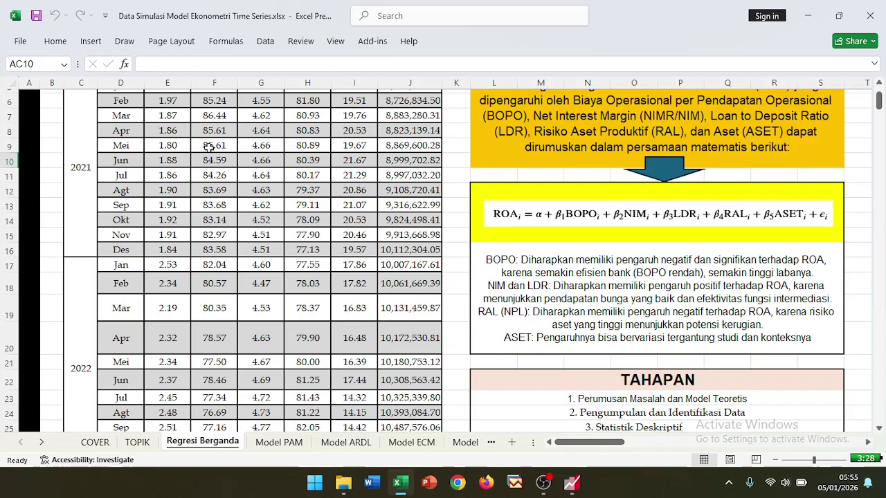
scroll(208, 147, up, 2)
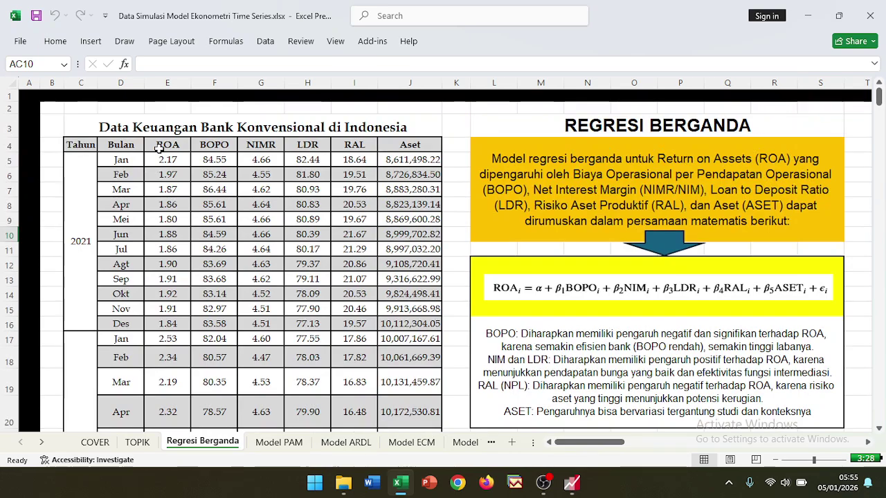
scroll(414, 219, down, 4)
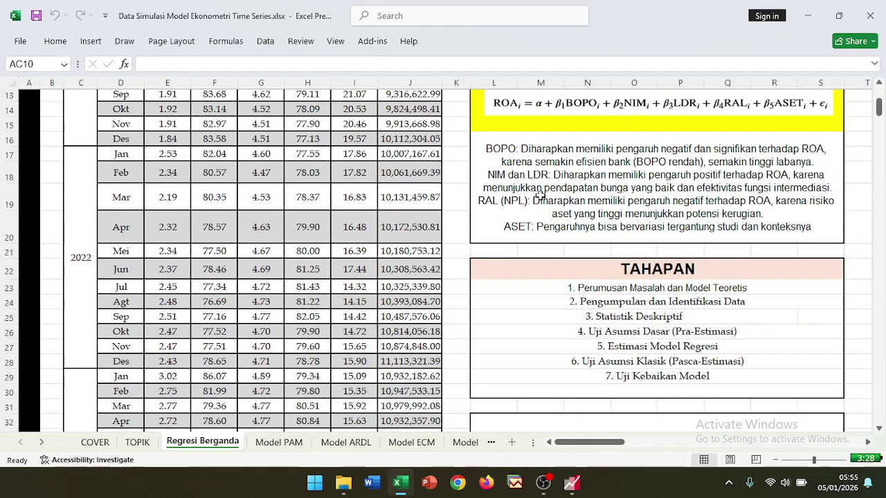
scroll(388, 230, up, 4)
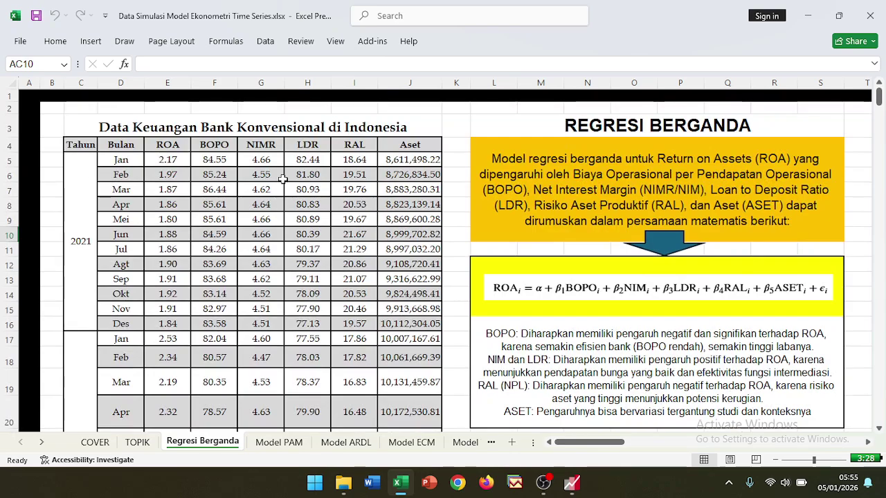
scroll(315, 234, down, 3)
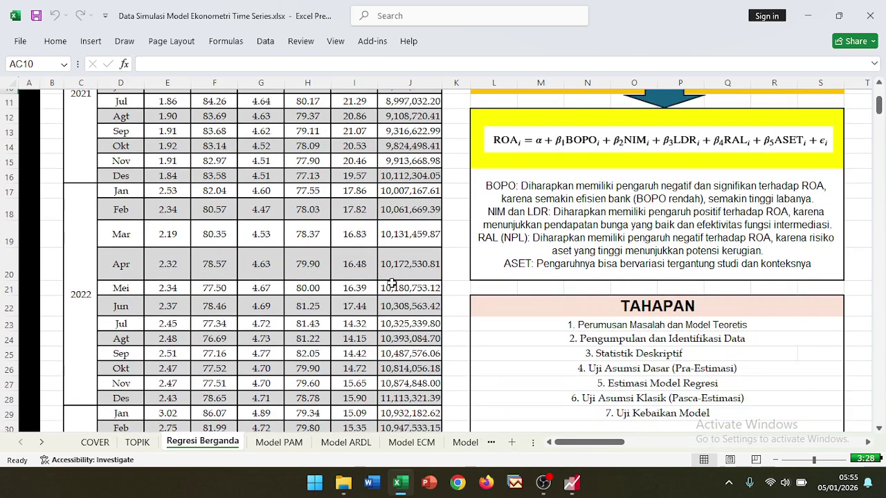
scroll(392, 282, up, 2)
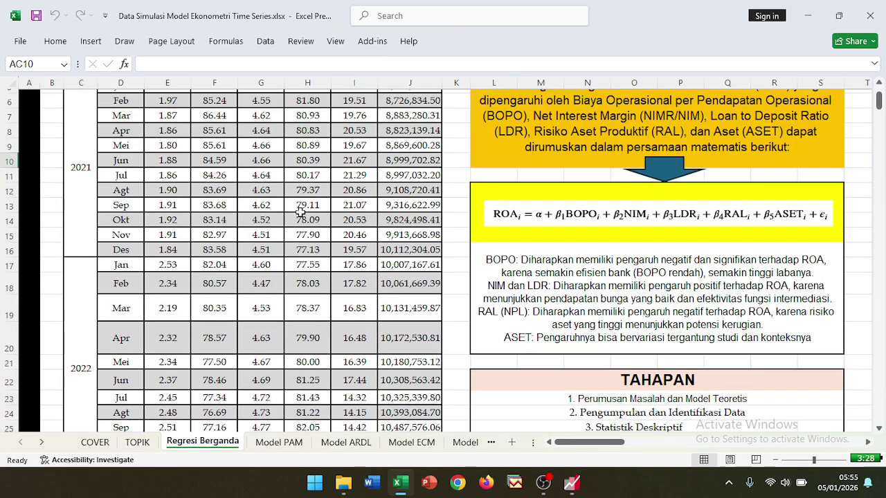
scroll(300, 212, up, 2)
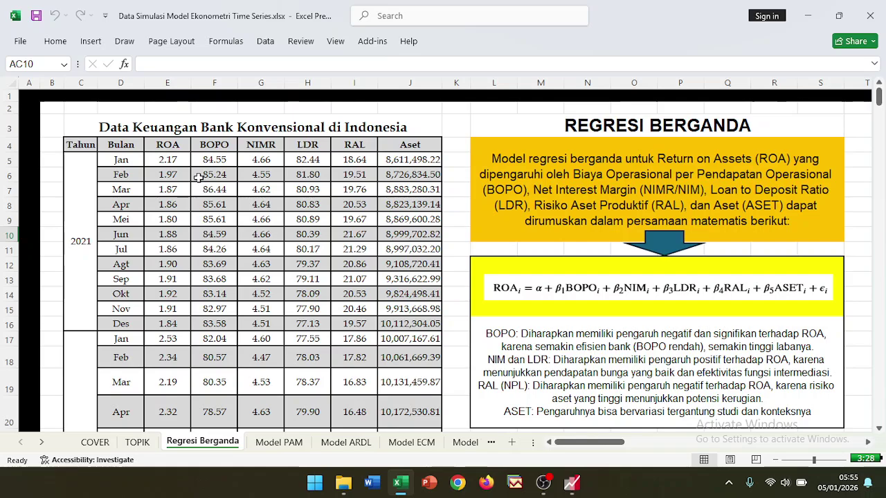
scroll(198, 177, down, 3)
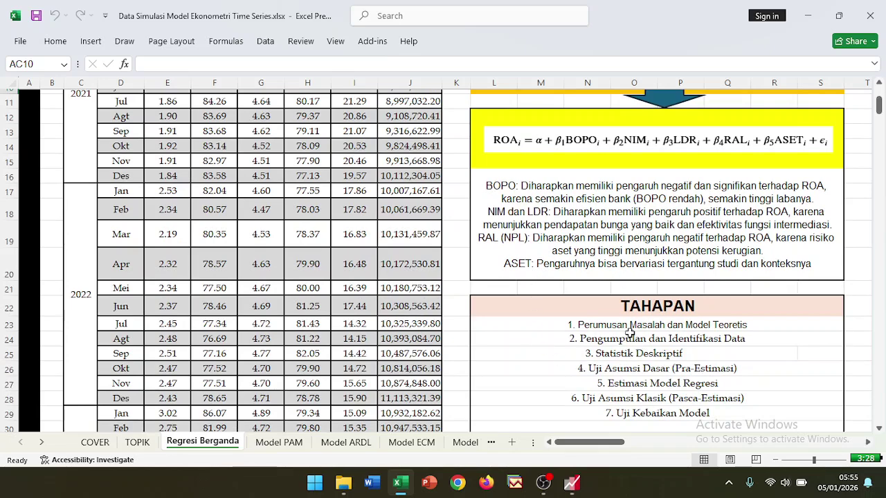
scroll(604, 344, down, 1)
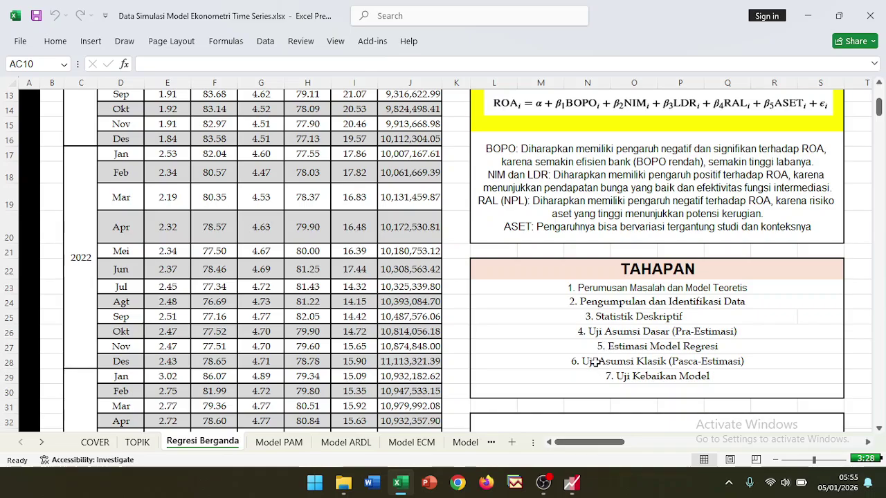
scroll(596, 362, down, 4)
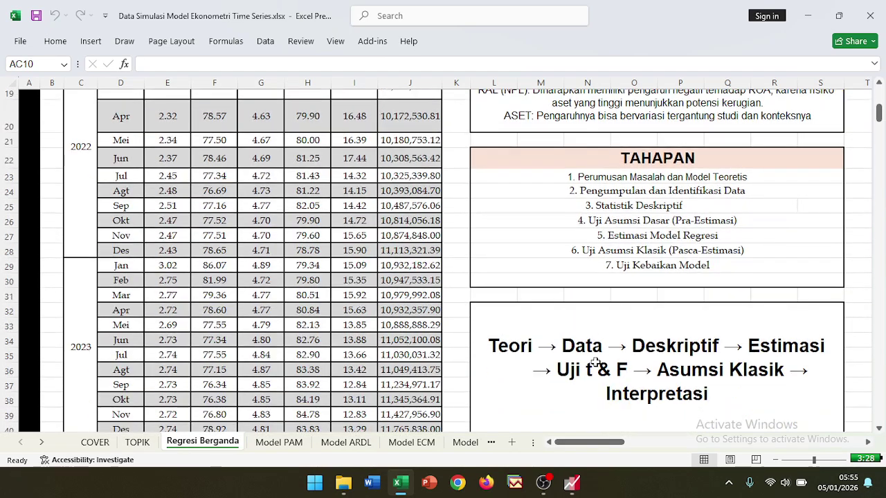
scroll(595, 362, down, 1)
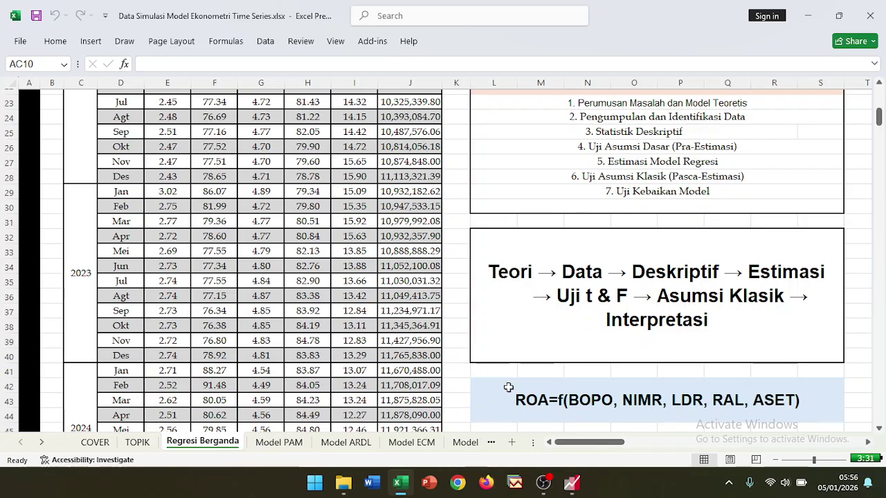
- Copy the ROA, BOPO, NIMR, LDR, RAL and Aset columns with their headers, range E4:J48, and check the months covered
scroll(508, 388, up, 6)
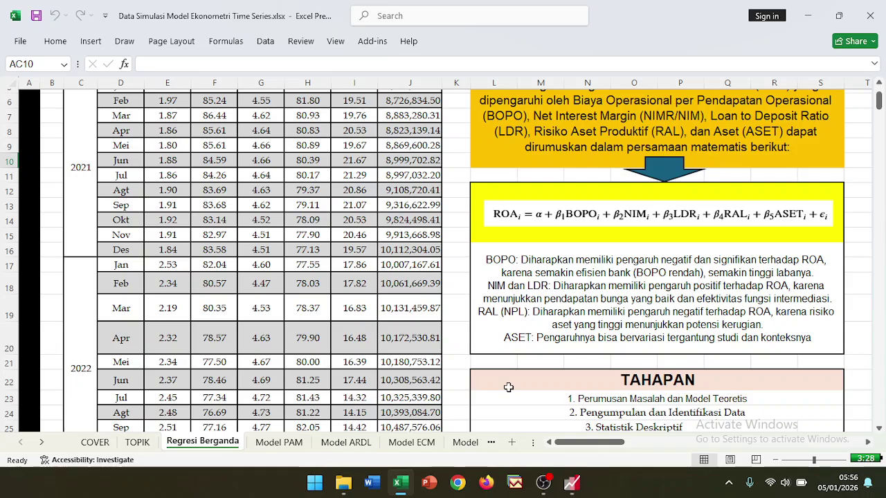
scroll(508, 387, up, 2)
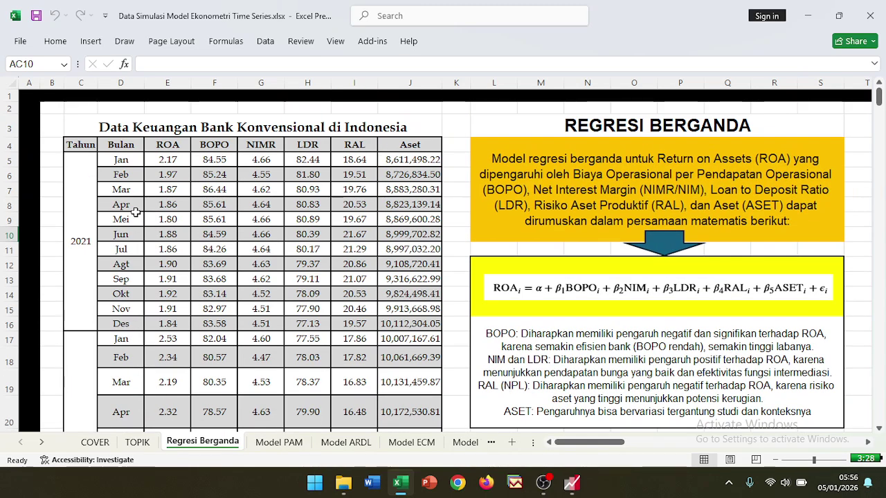
drag(160, 144, 408, 390)
right_click(318, 284)
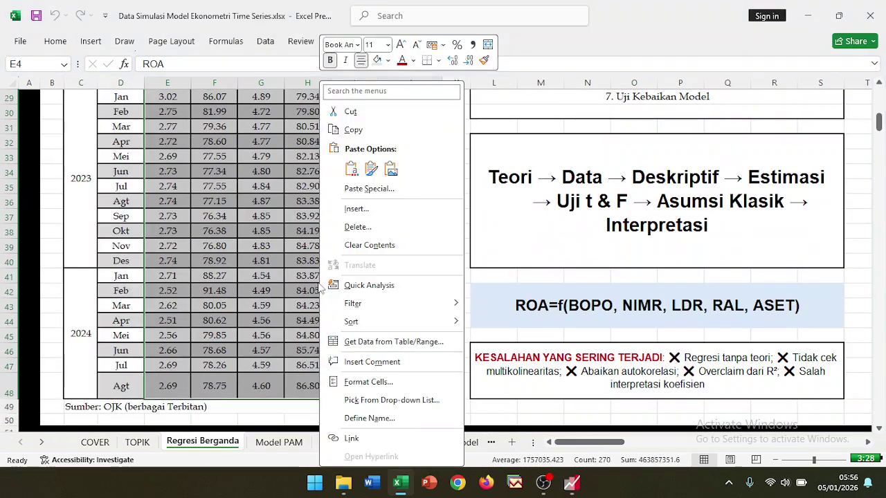
click(360, 130)
scroll(360, 135, up, 9)
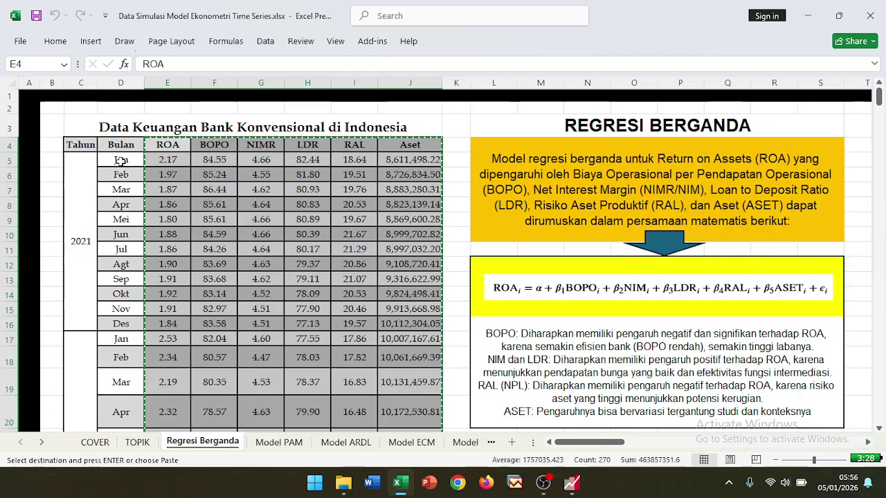
scroll(121, 161, down, 12)
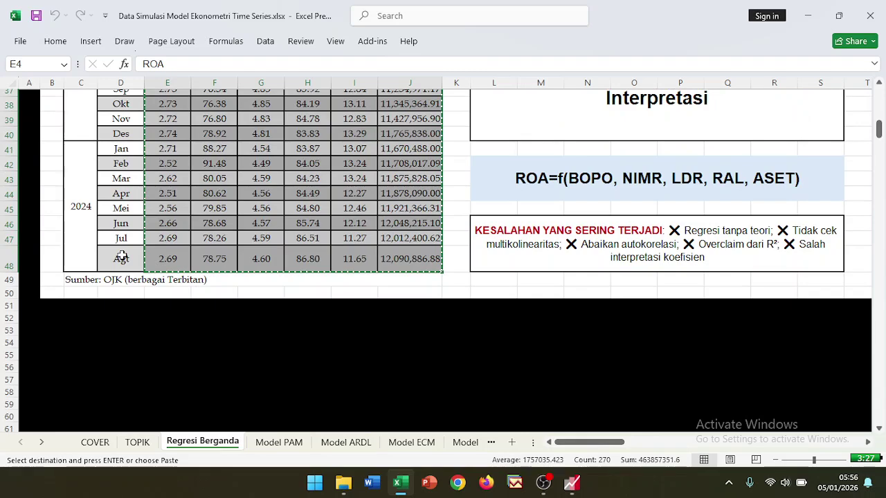
- Switch to EViews and start a new workfile with Dated - regular frequency structure and Monthly frequency
click(573, 485)
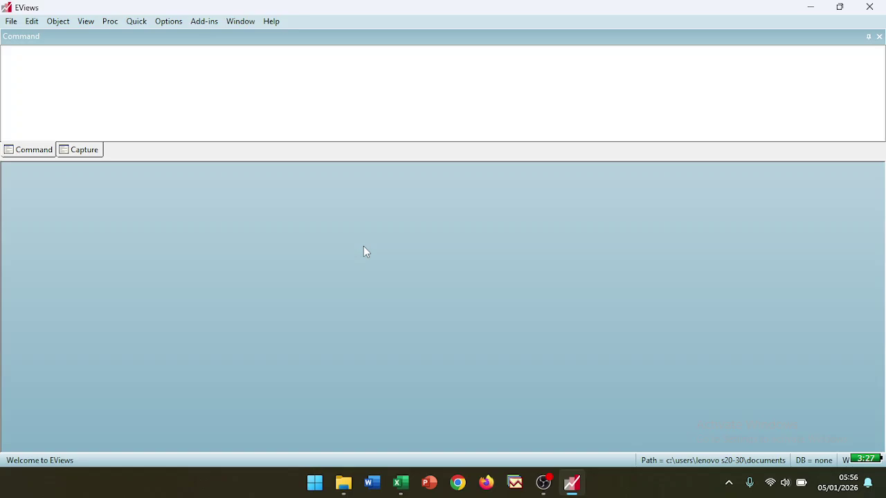
click(11, 21)
mouse_move(17, 39)
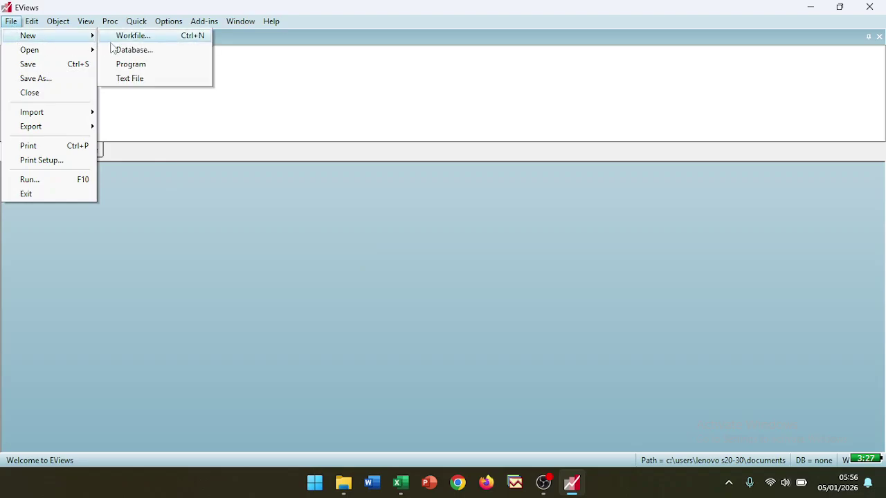
click(131, 36)
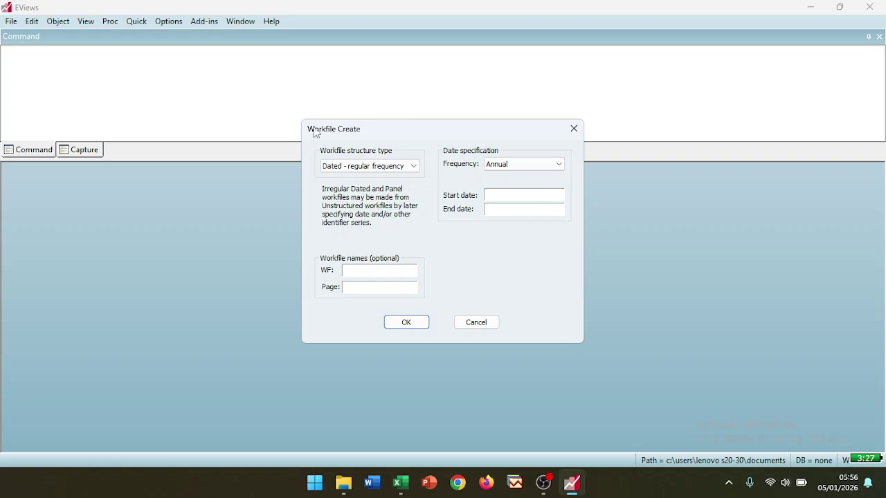
click(409, 173)
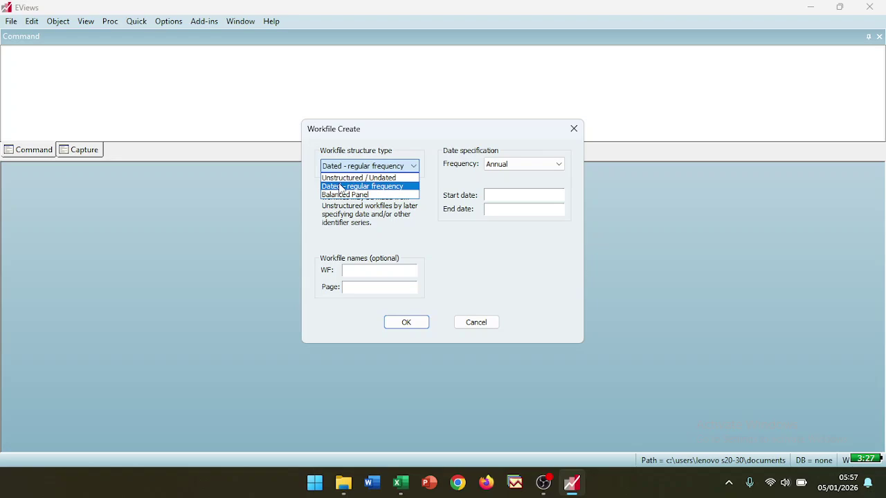
click(342, 187)
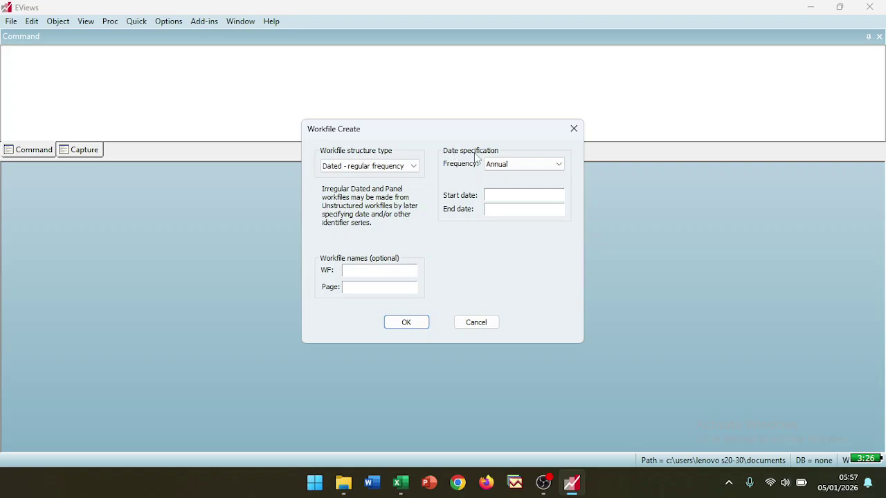
click(558, 169)
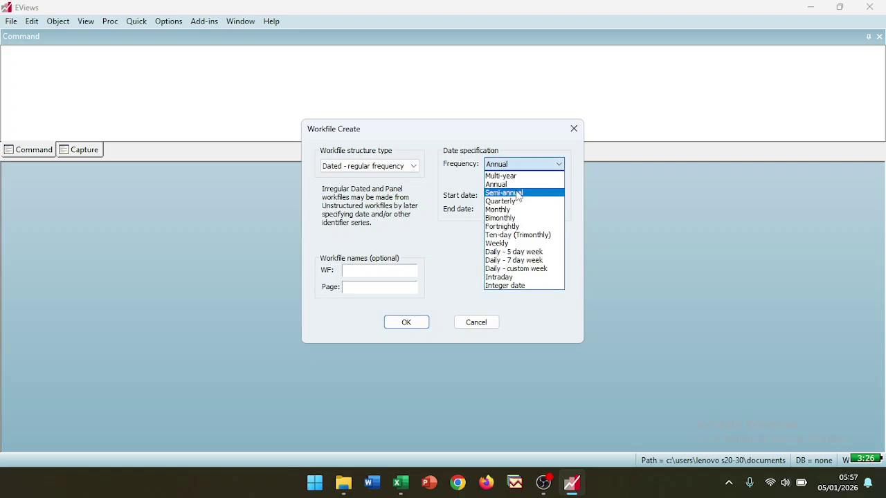
click(509, 209)
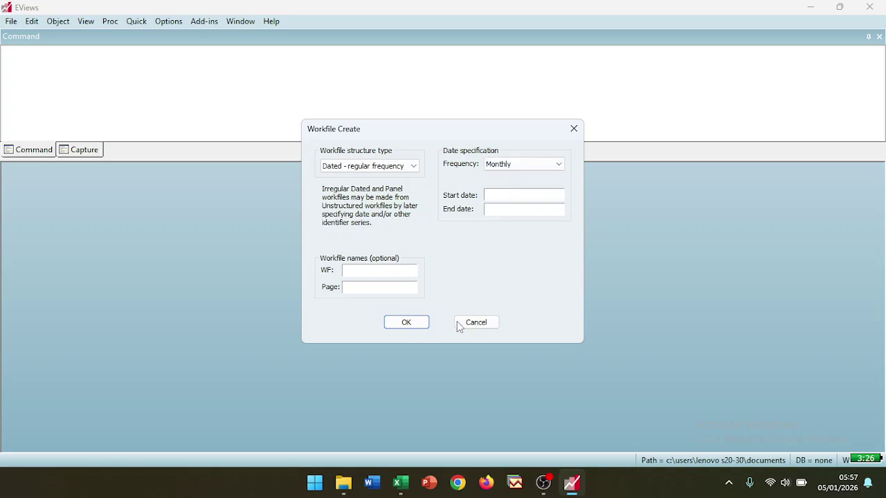
- Check the data period in Excel and create the EViews workfile with start date 2021M01 and end date 2024M08
click(400, 483)
scroll(185, 287, up, 11)
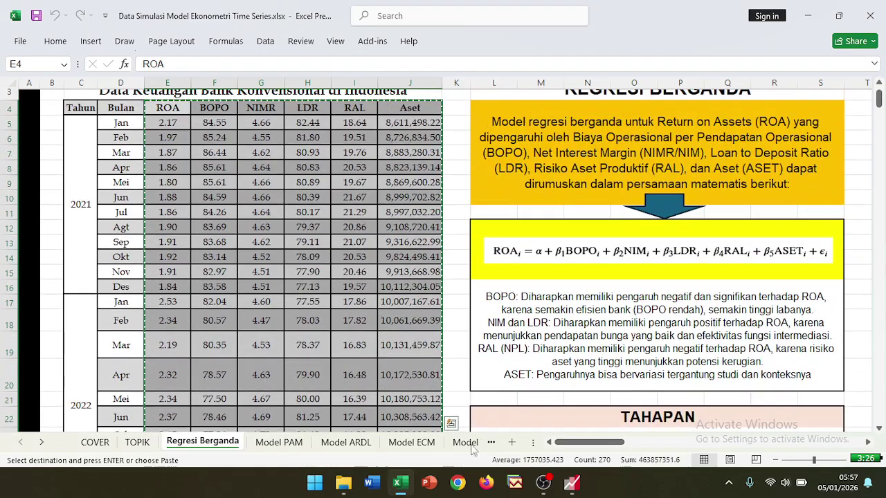
click(571, 483)
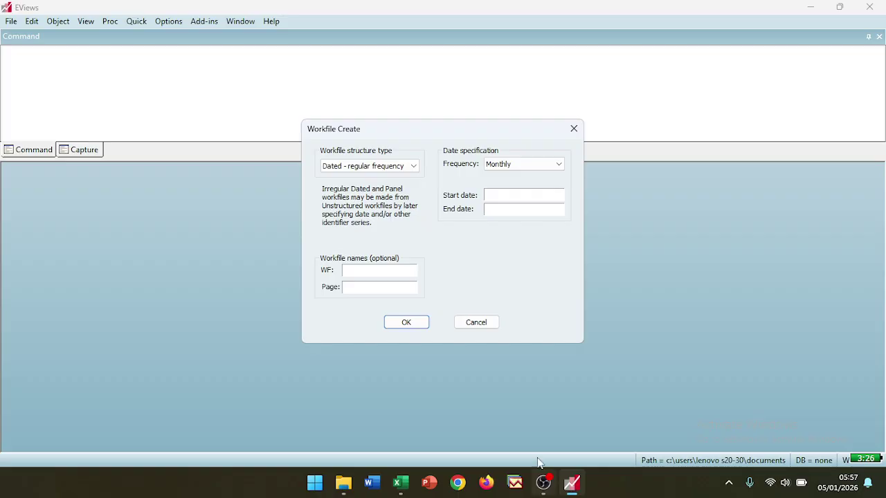
click(495, 194)
text(20)
text(21)
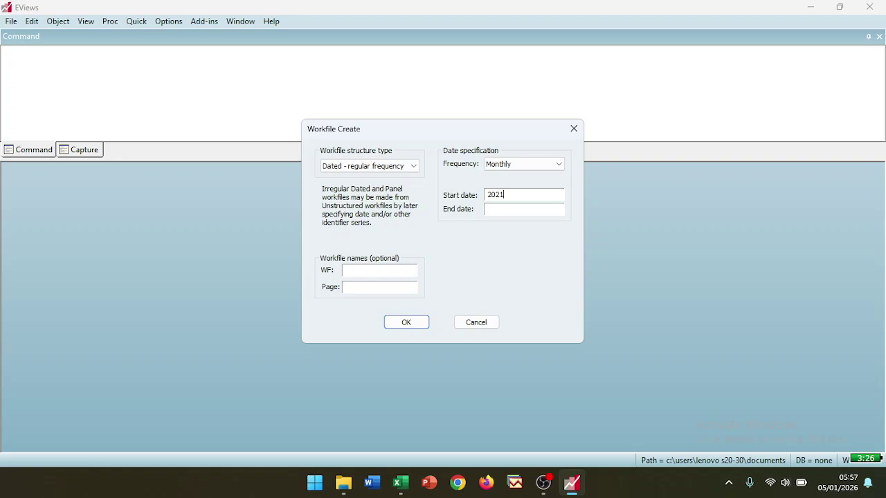
text(M)
text(01)
text(2024)
text(M)
text(08)
click(415, 323)
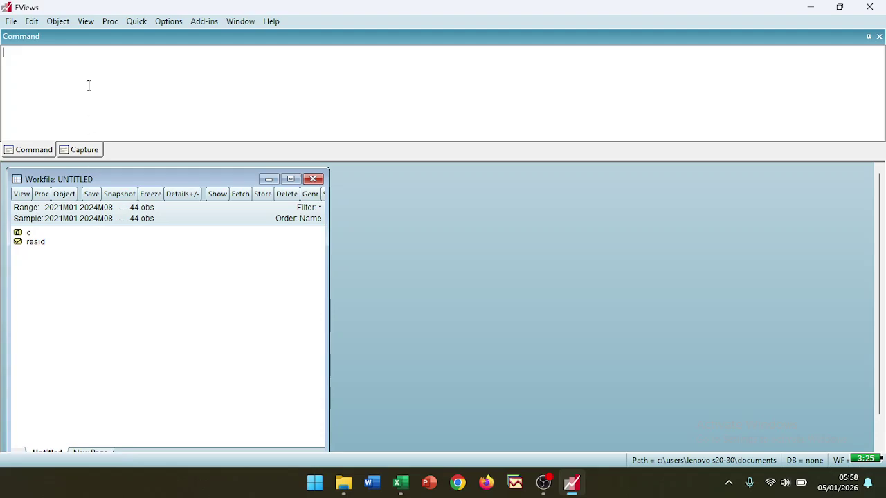
- Write the model outline "Y=b0+ ............. + resid" in the command window
text(Y-)
key(BackSpace)
text(=b0_)
key(BackSpace)
text(+ ............. + resid)
- Open an empty group for editing series, place its window beside the workfile, and reveal the blank row above 2021M01
click(142, 24)
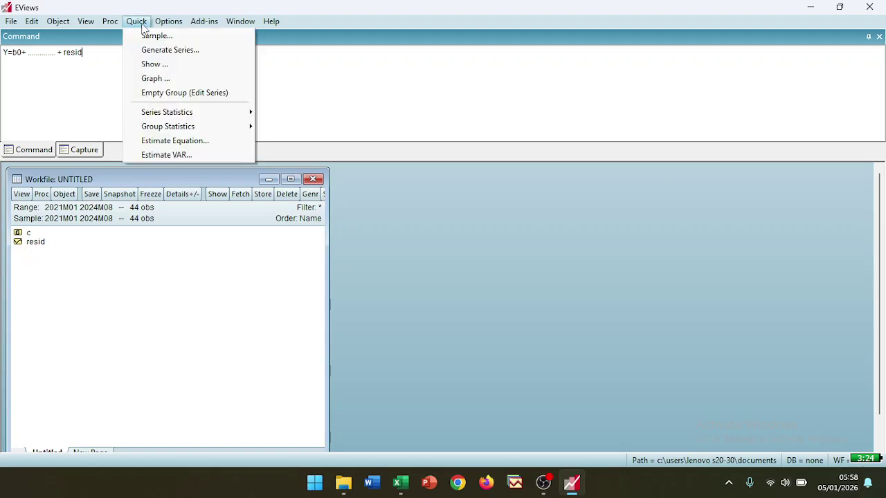
click(152, 94)
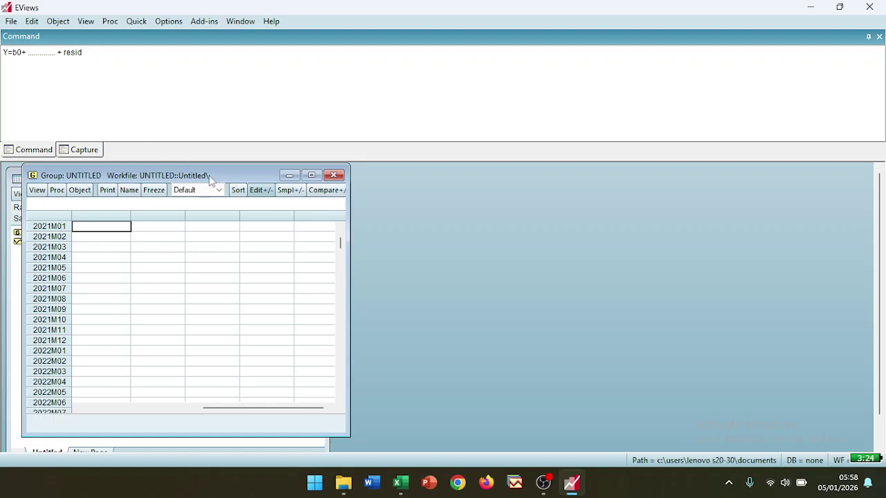
drag(215, 175, 581, 179)
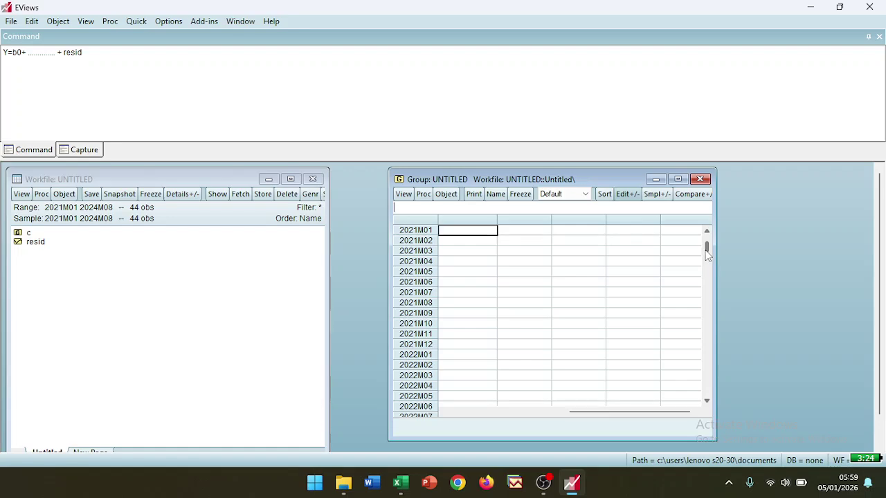
drag(708, 255, 703, 247)
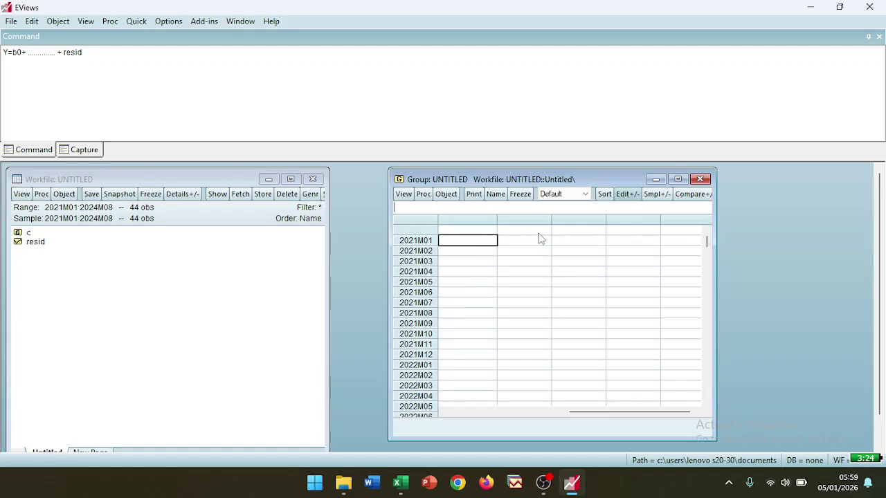
- Paste the copied ROA, BOPO, NIMR, LDR, RAL and ASET data with headers into the group, starting in the blank row above 2021M01
click(481, 232)
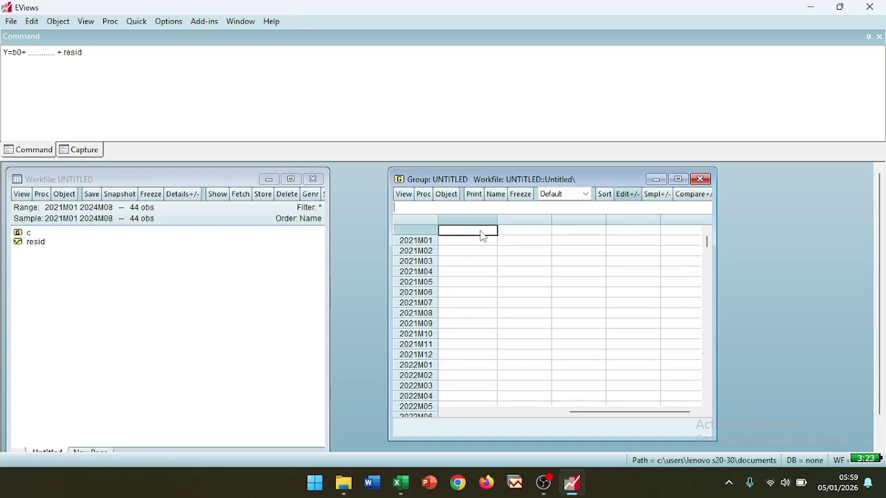
right_click(482, 234)
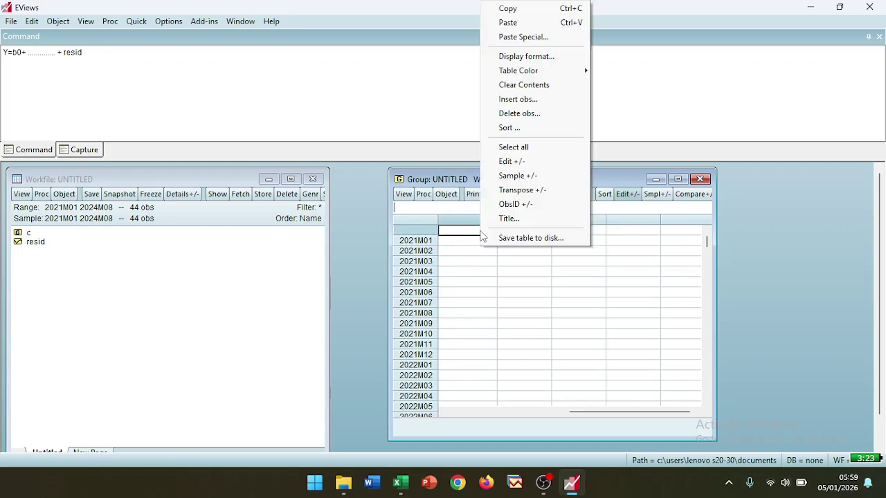
click(519, 24)
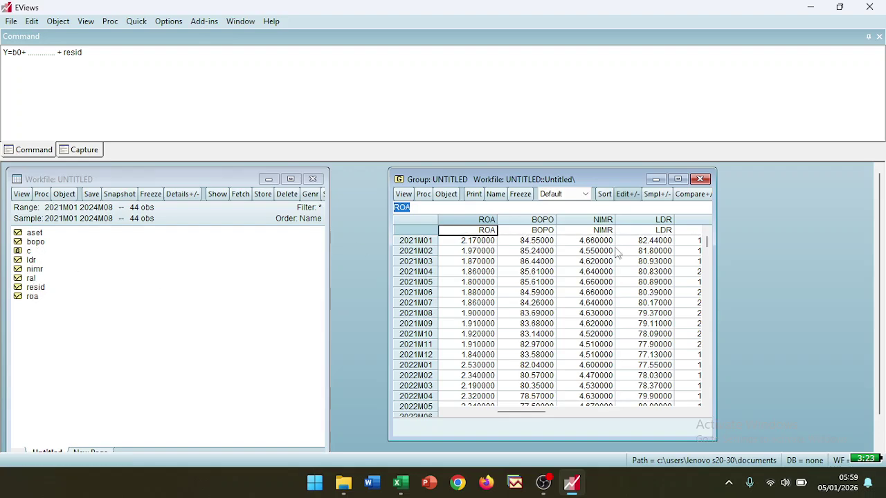
- Expand the model outline in the command window to "Y=b0+ b1X1+...........+bnXn + resid"
click(28, 53)
text(b)
text(1X)
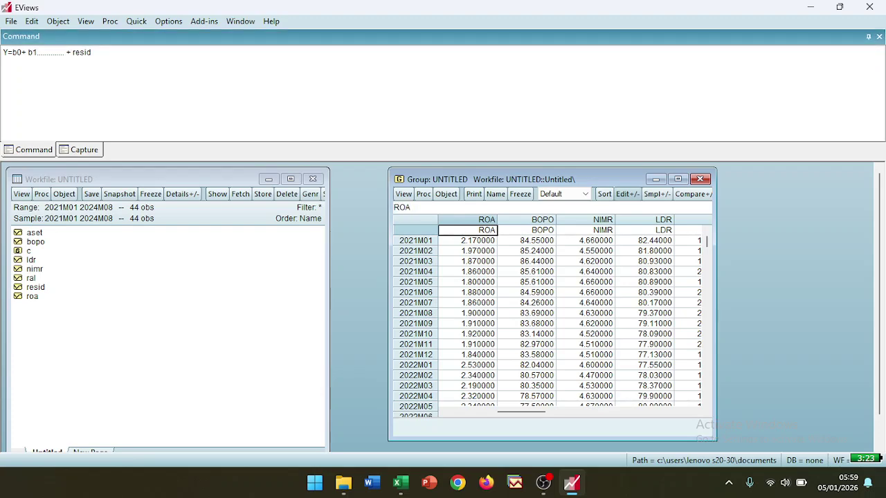
text(1)
text(_)
key(BackSpace)
text(+)
click(79, 54)
key(BackSpace)
key(BackSpace)
key(BackSpace)
text(+)
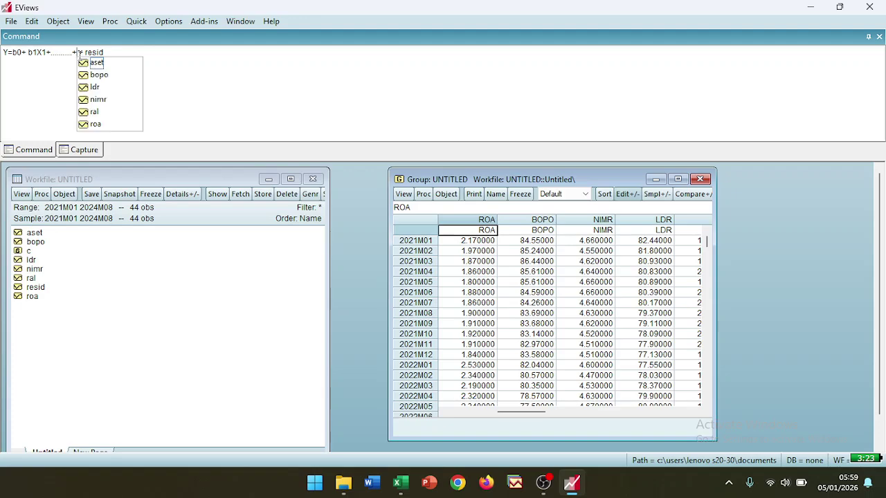
text( bnXn)
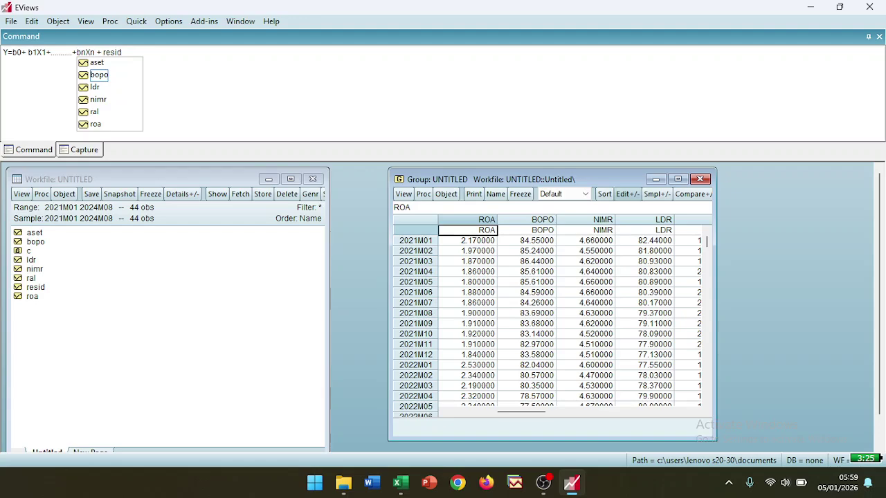
click(197, 83)
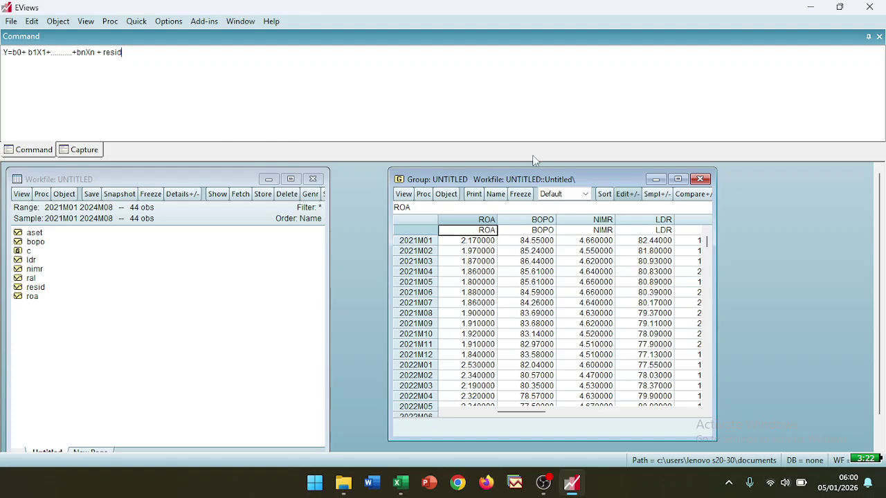
- Display the group's descriptive statistics for the common sample and maximize the group window to examine all six variables
click(403, 196)
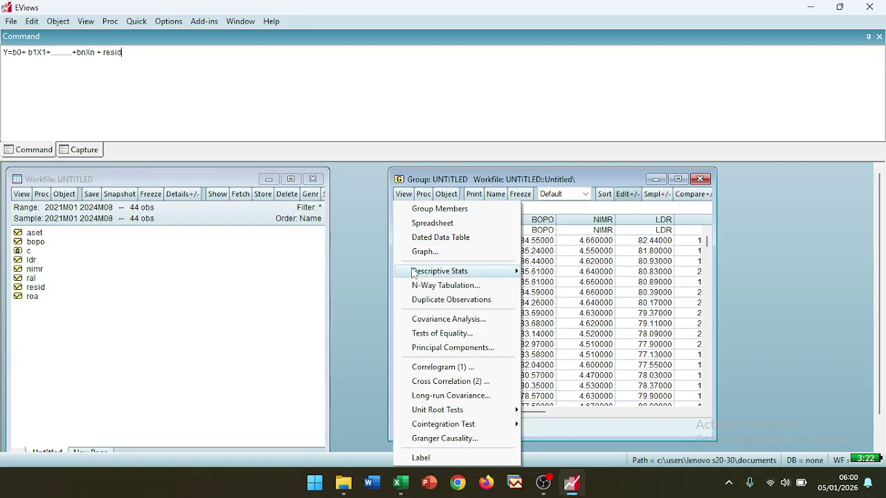
mouse_move(415, 273)
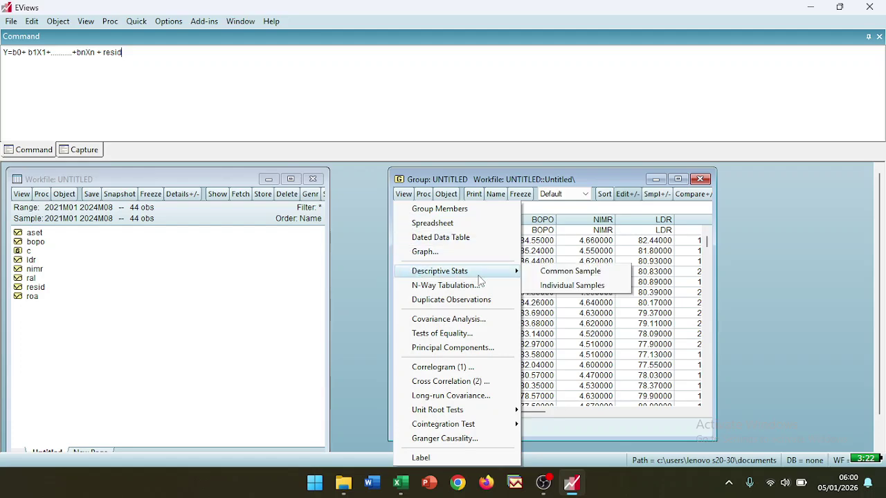
click(566, 273)
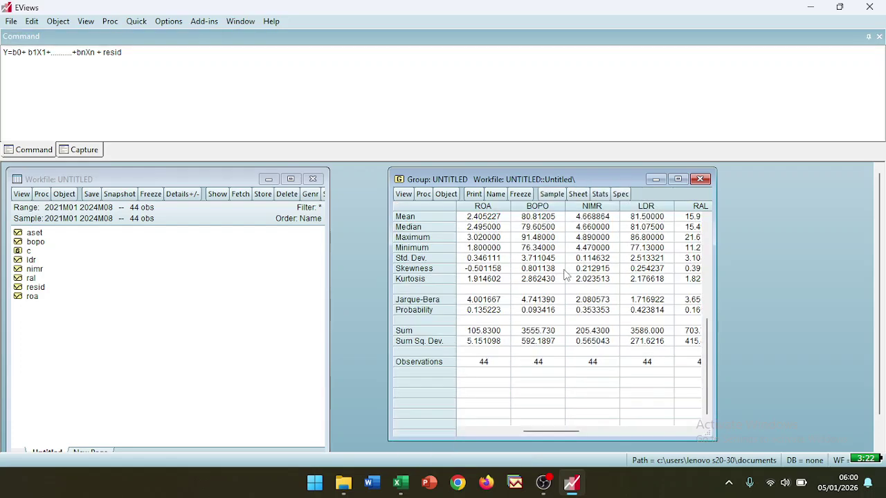
click(679, 180)
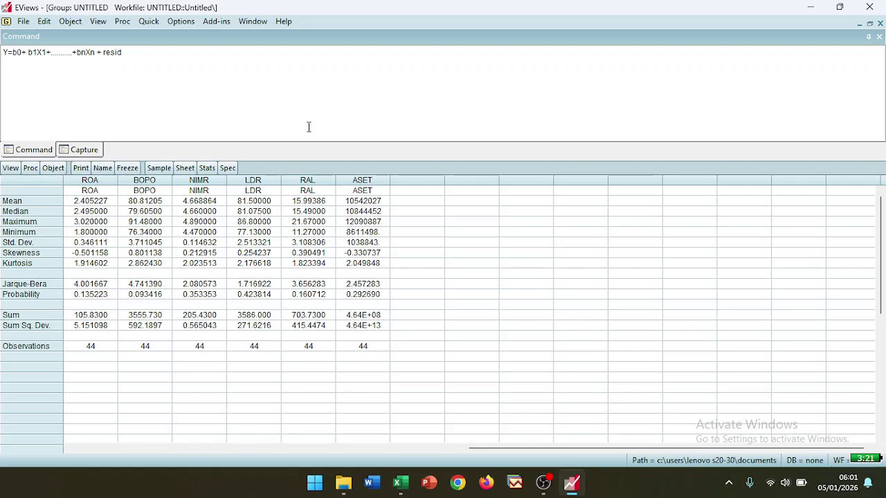
- Minimize the workfile window, bring the maximized group back and switch it to the spreadsheet view
click(859, 23)
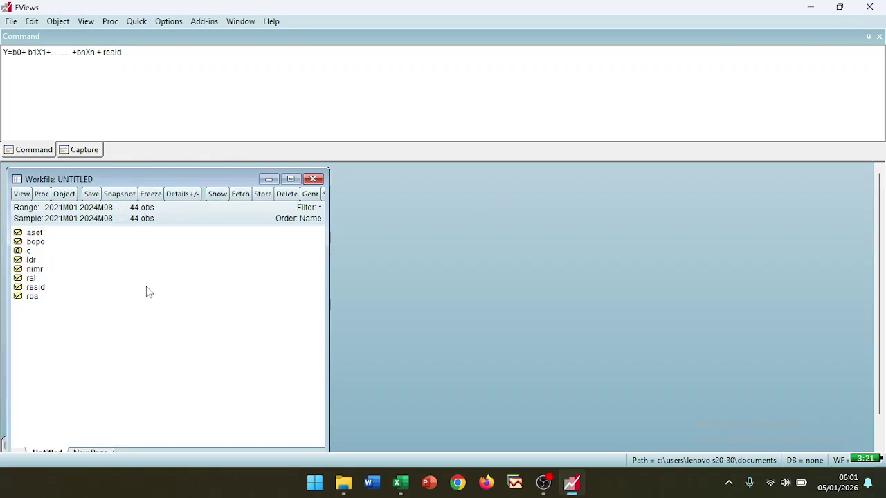
click(269, 180)
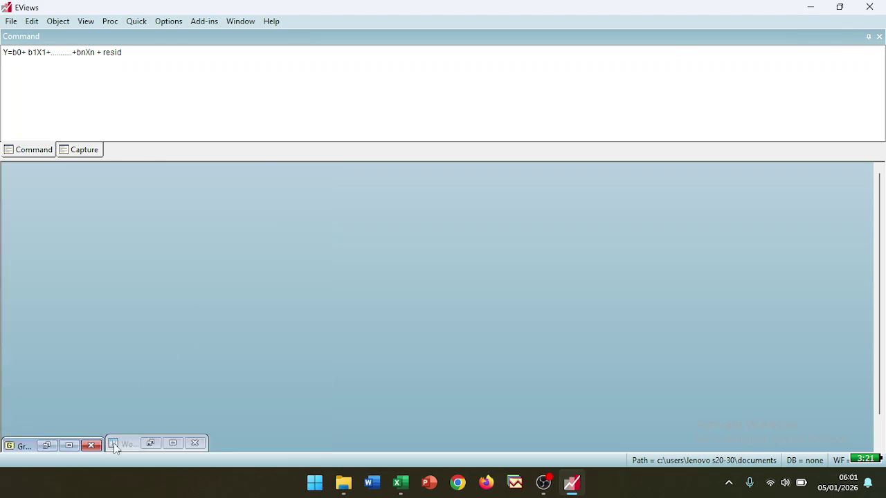
click(114, 445)
click(149, 330)
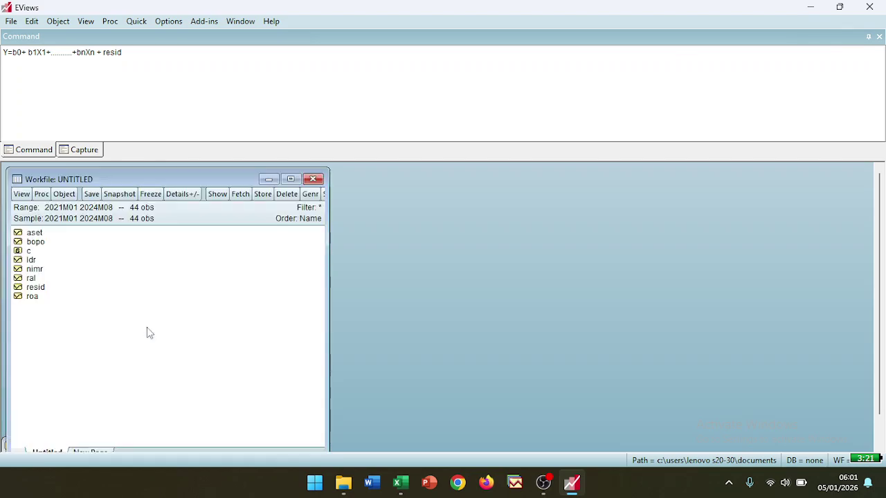
click(269, 180)
click(19, 447)
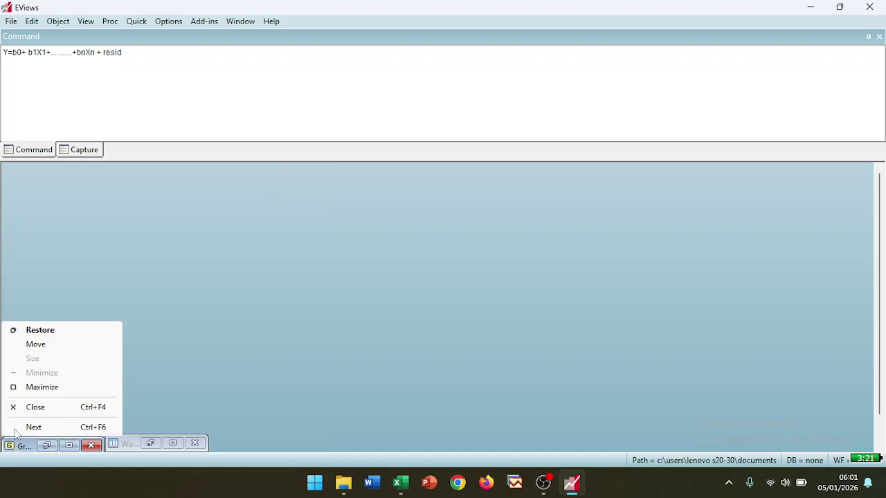
click(41, 328)
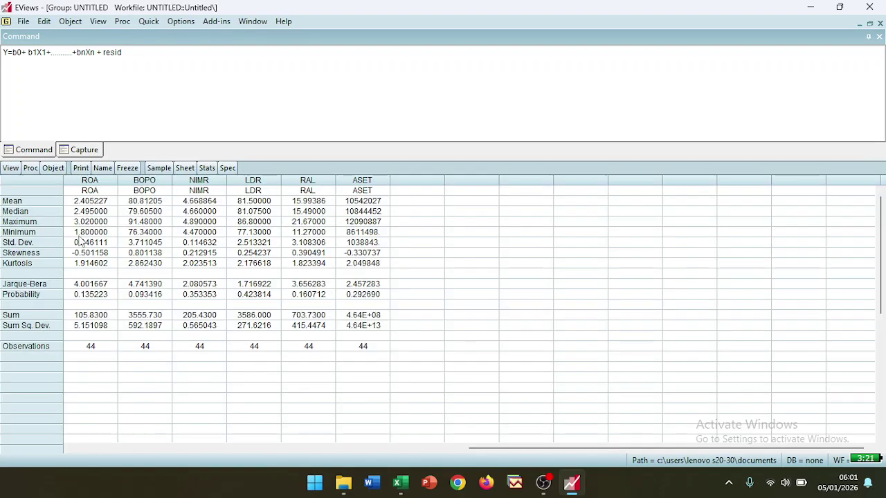
click(11, 169)
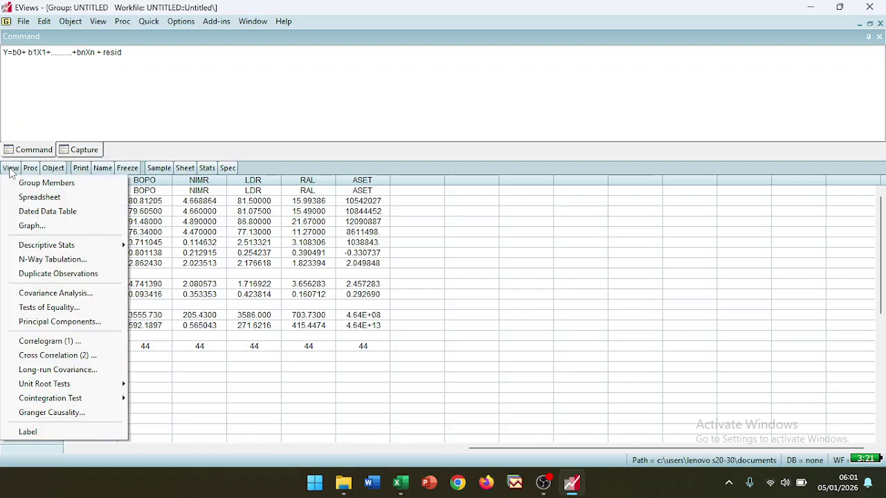
click(25, 197)
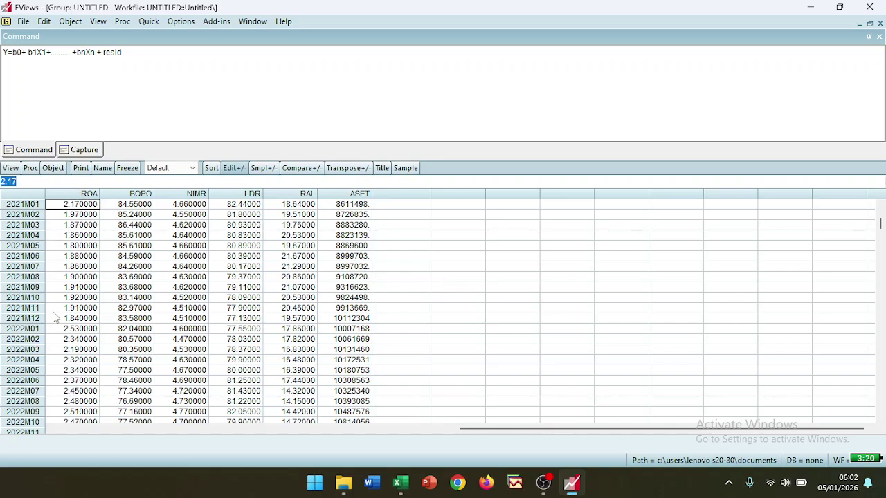
click(31, 169)
click(41, 183)
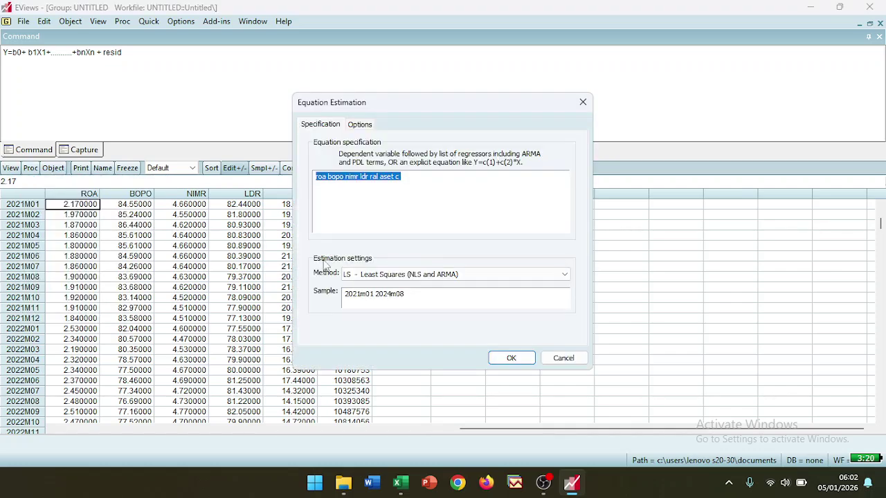
click(582, 103)
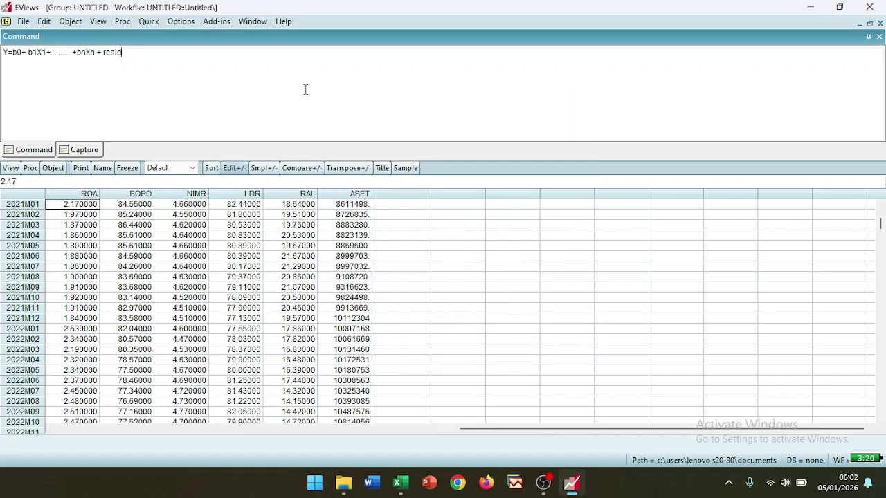
click(148, 23)
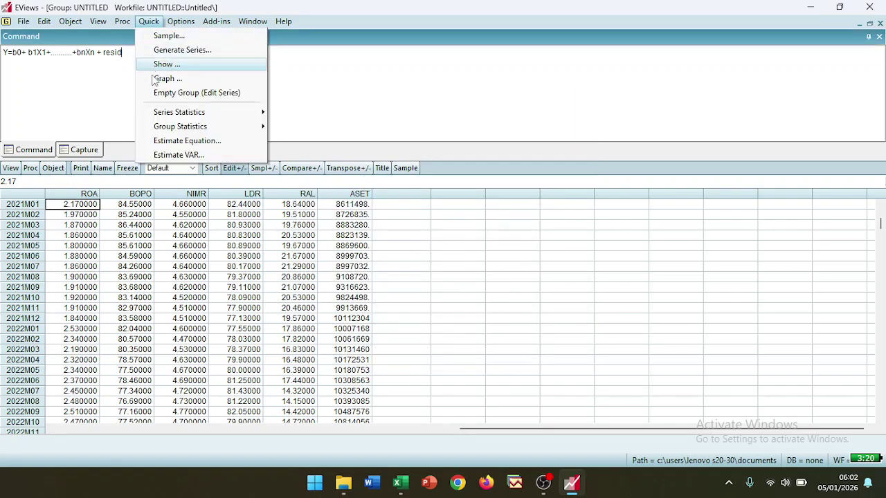
click(153, 141)
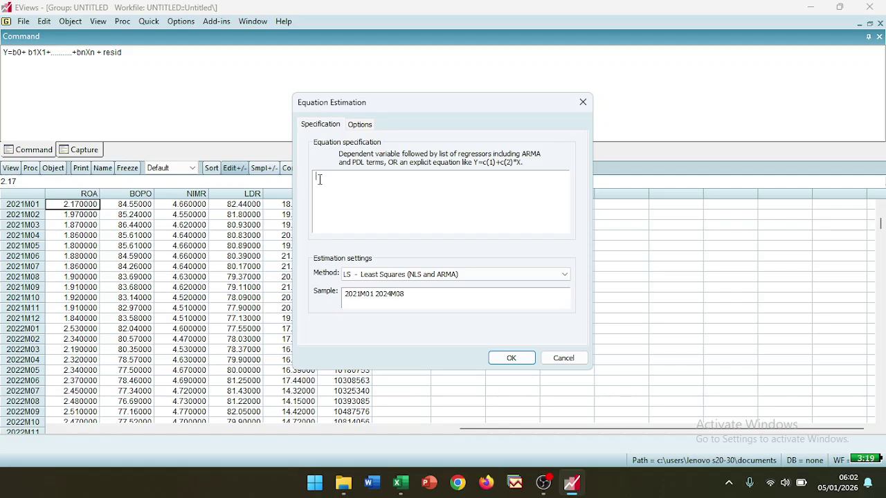
click(583, 102)
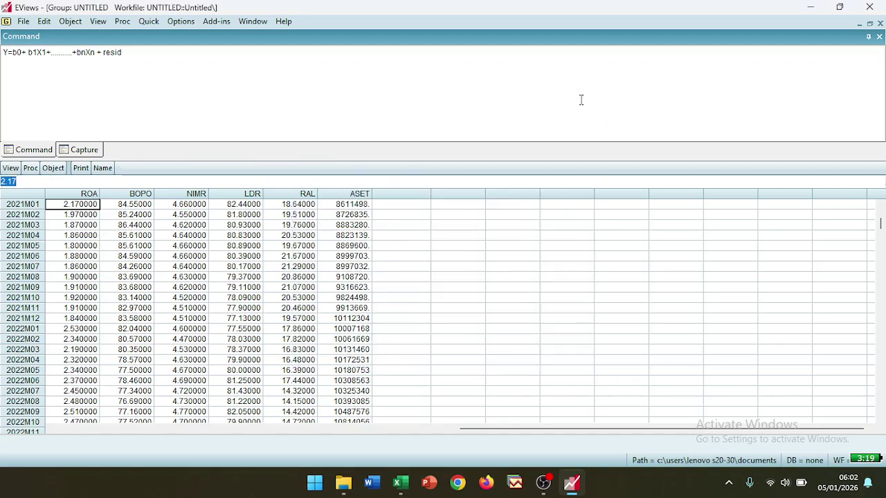
- Estimate the least squares equation "roa bopo nimr ldr ral aset c" from the group over the sample 2021m01 2024m08
click(31, 169)
click(53, 183)
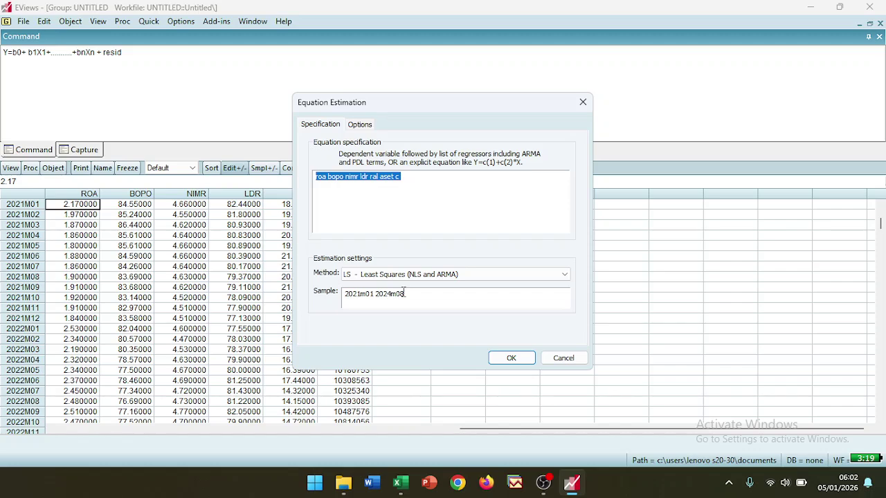
click(360, 125)
click(320, 124)
click(496, 359)
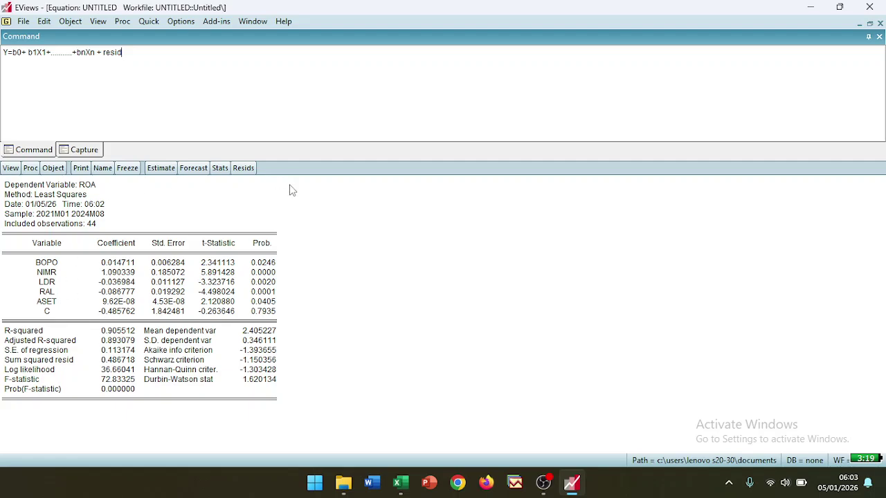
- Re-estimate the equation with the regressor aset replaced by log(aset)
click(128, 303)
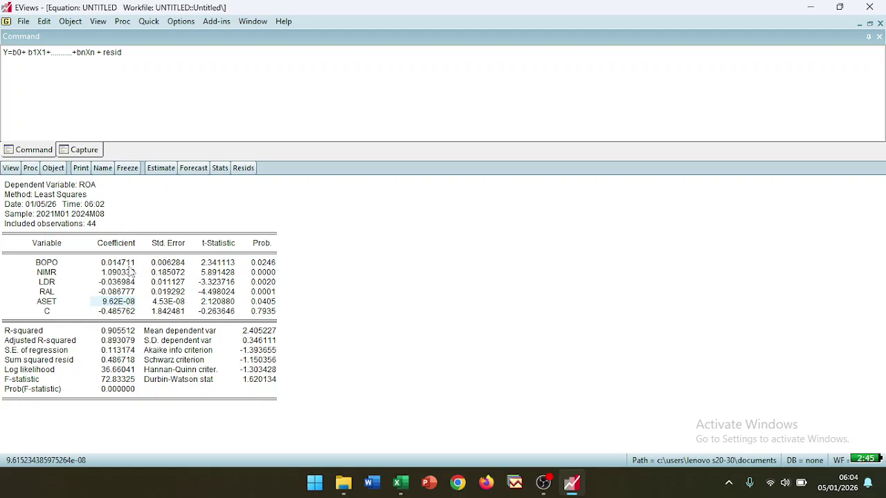
click(161, 169)
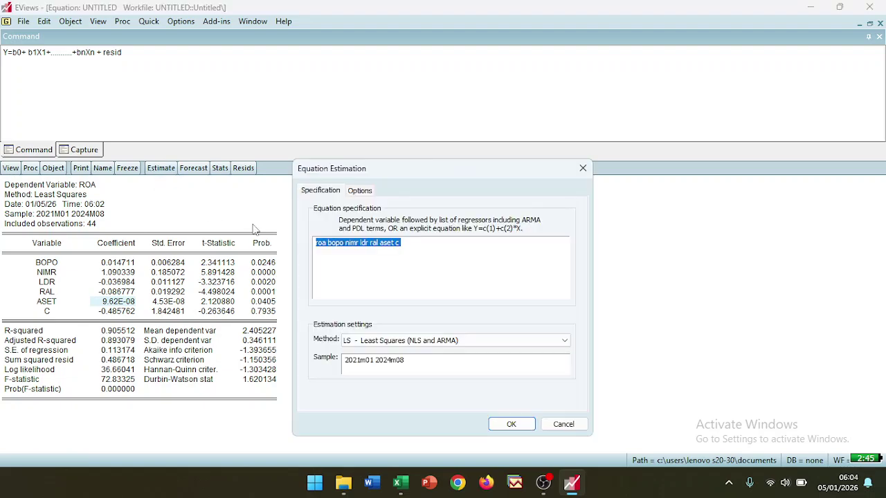
click(383, 243)
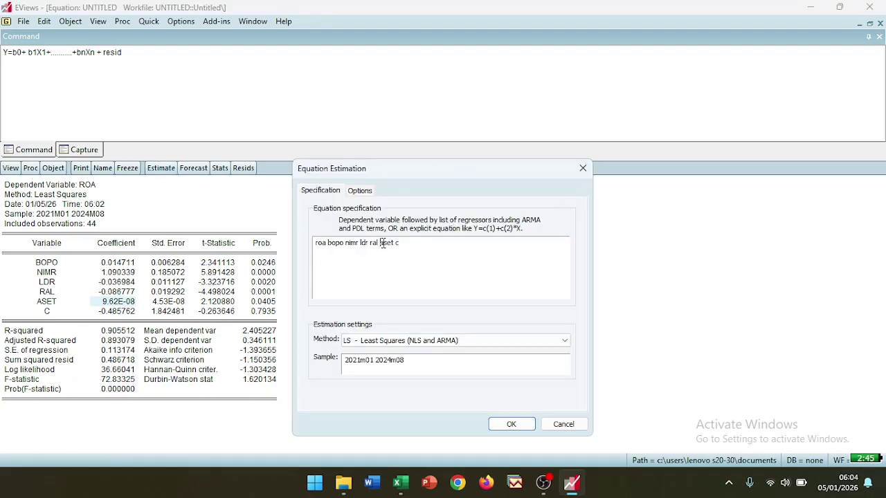
text(log()
click(512, 424)
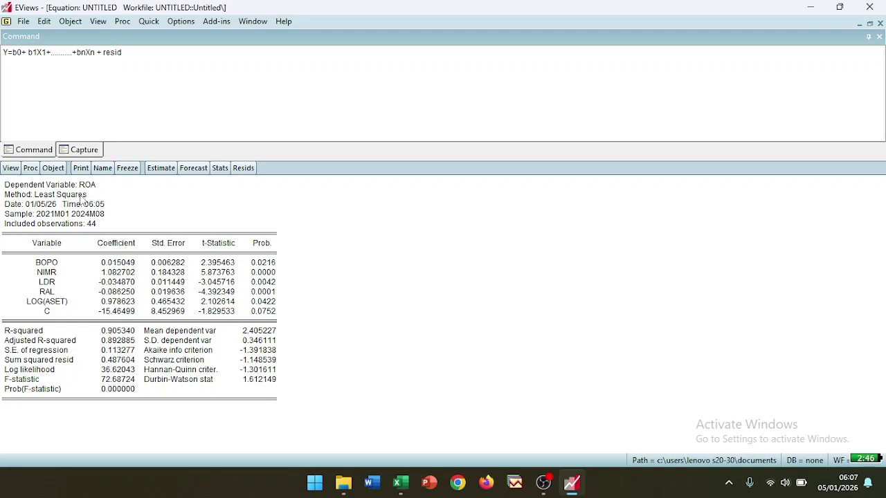
- Run the histogram normality test on the residuals of the estimated equation
click(10, 168)
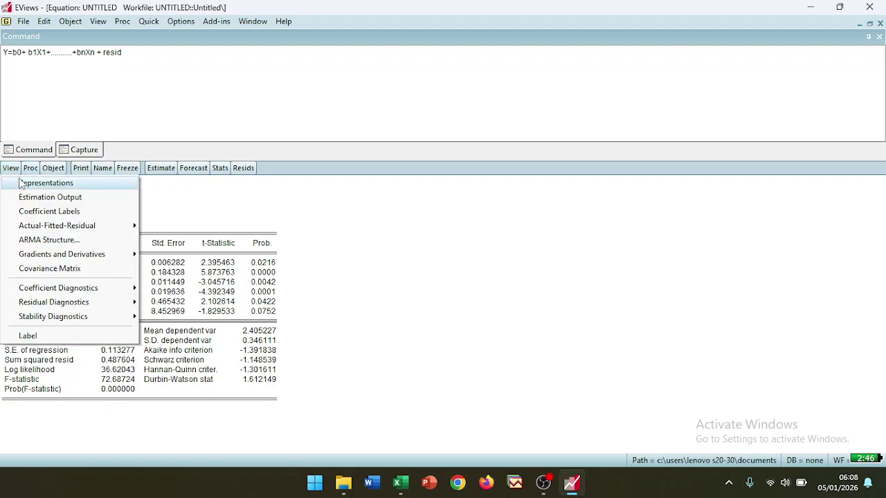
mouse_move(23, 306)
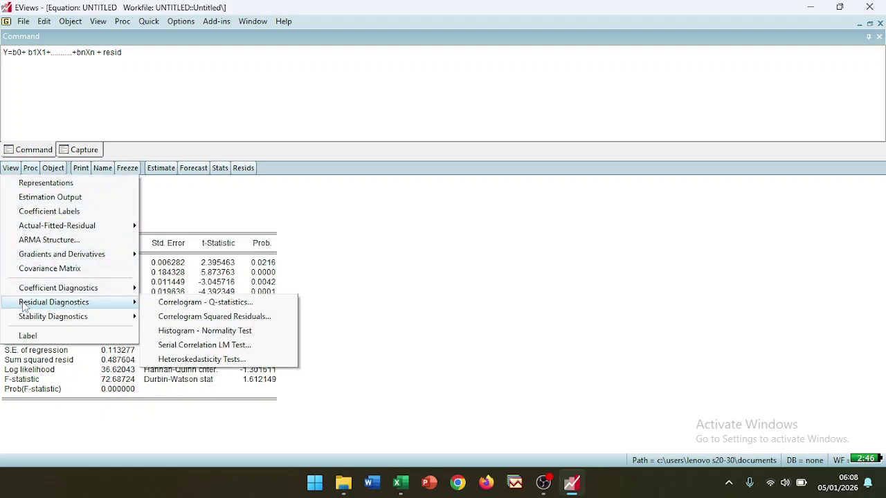
mouse_move(72, 294)
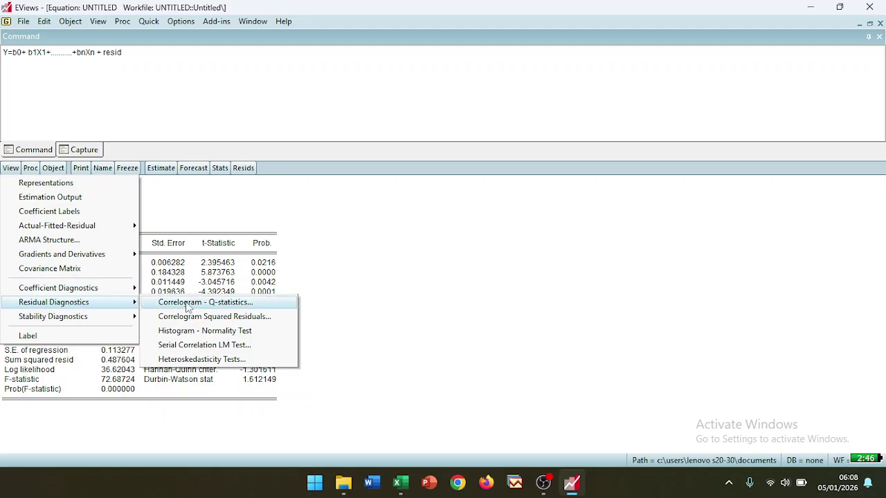
click(191, 332)
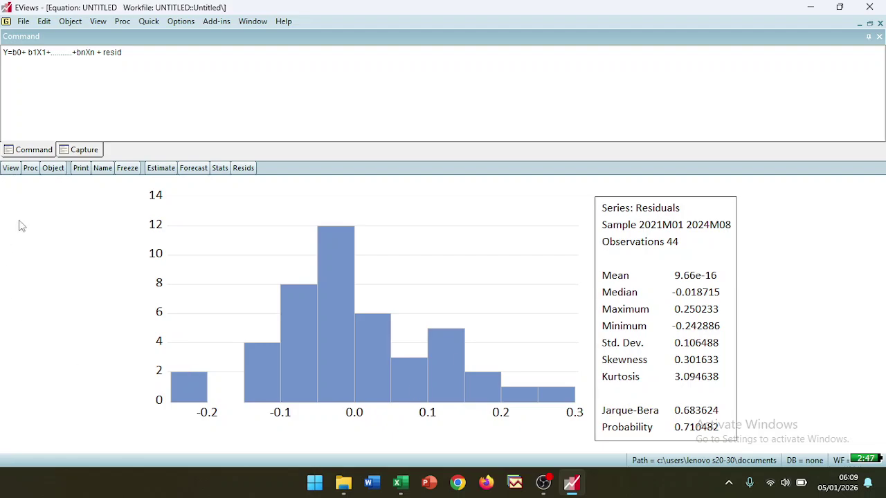
- Run the Ramsey RESET stability test on the estimated equation with 1 fitted term
click(15, 170)
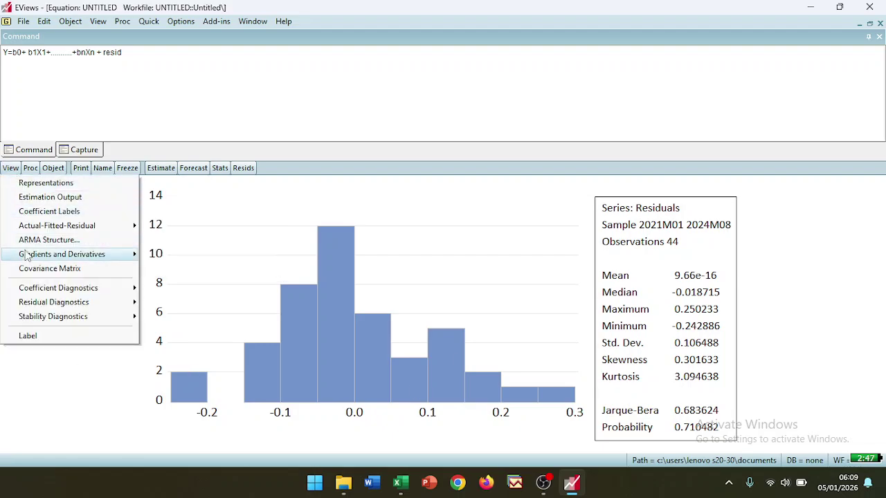
mouse_move(22, 289)
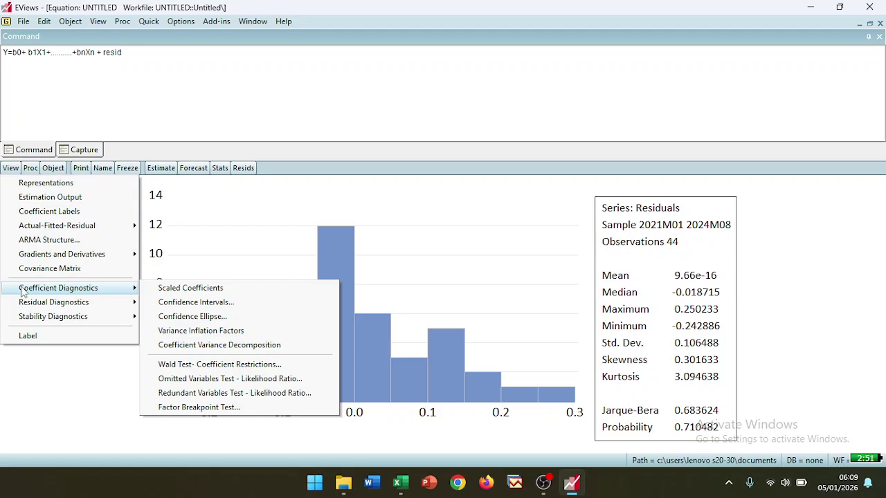
mouse_move(20, 318)
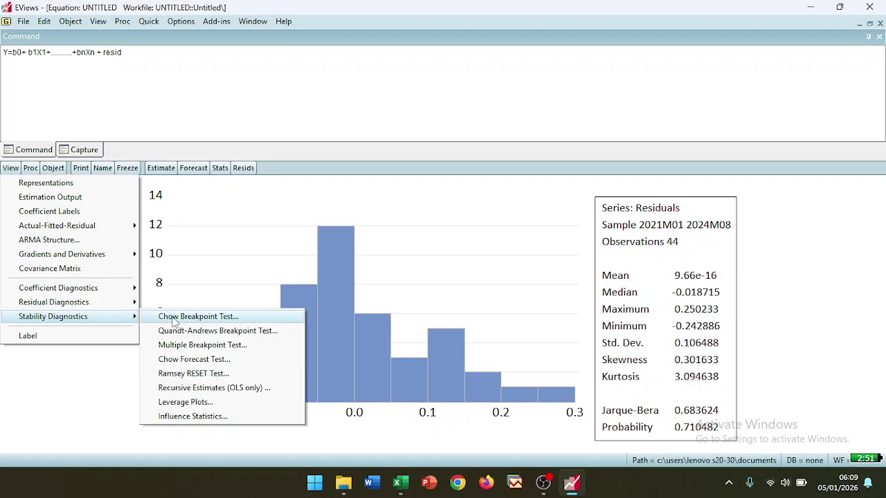
click(185, 374)
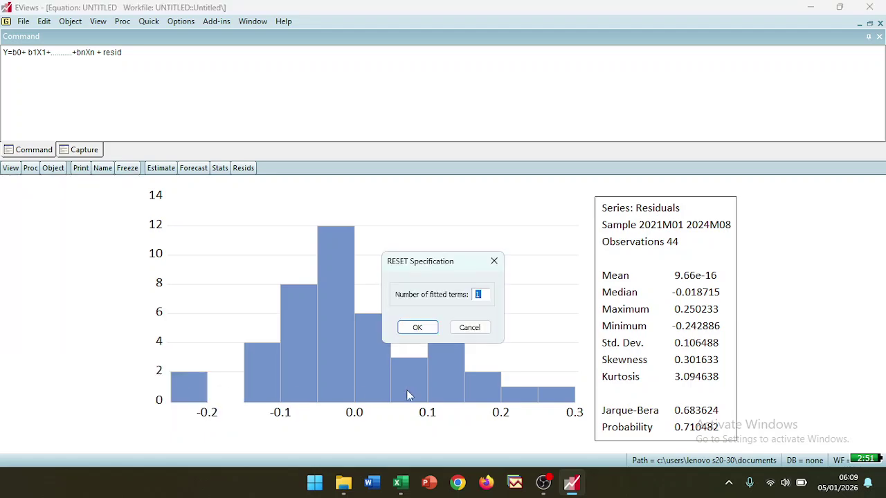
click(408, 328)
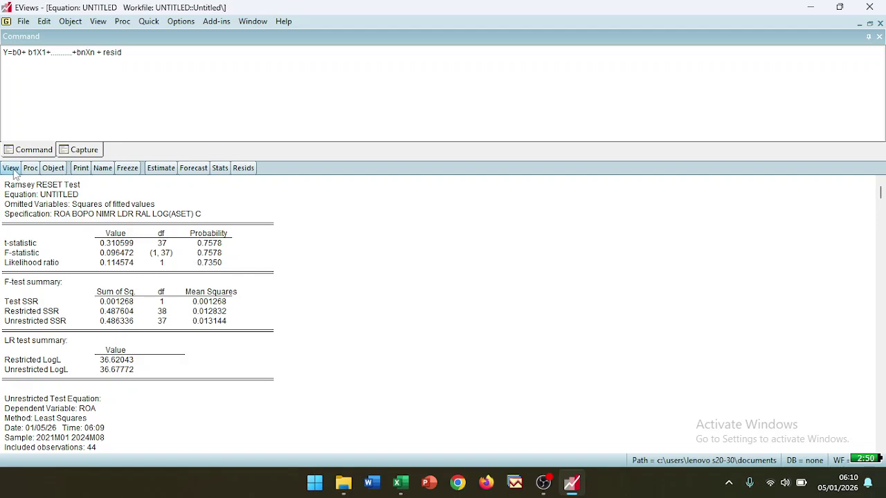
- Re-estimate the least squares equation with the same specification and display the variance inflation factors of its coefficients
click(160, 168)
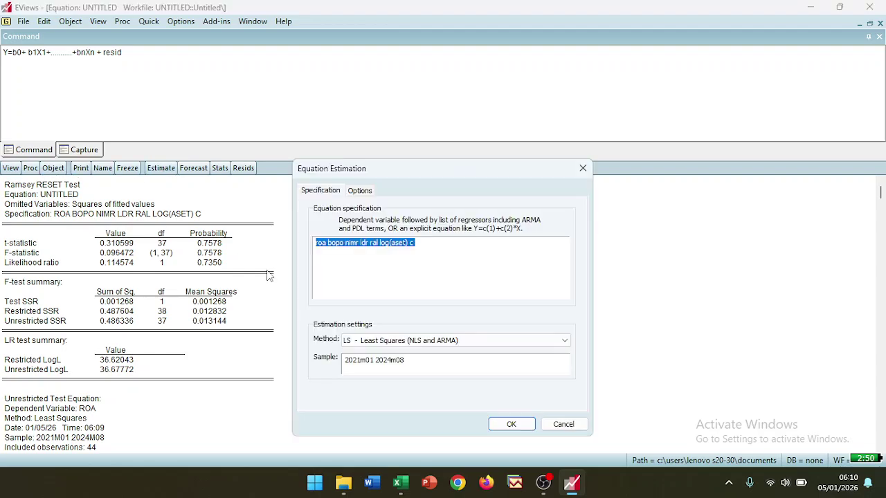
click(511, 424)
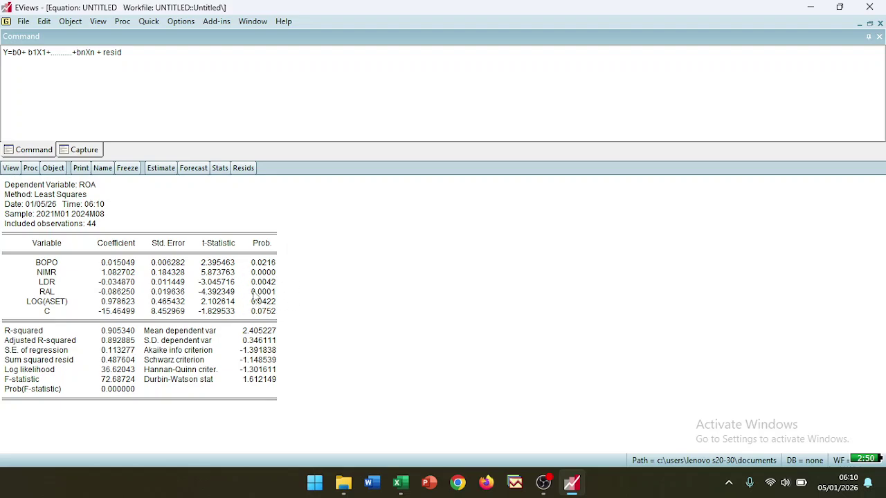
click(12, 170)
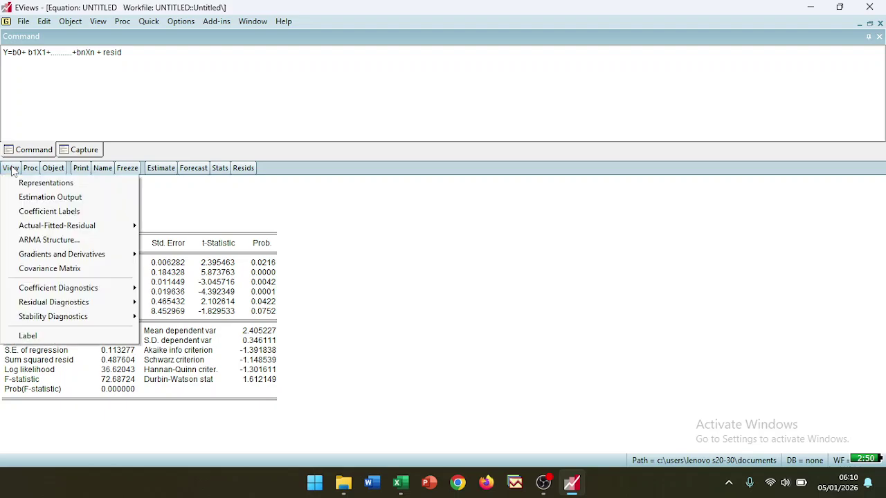
mouse_move(29, 304)
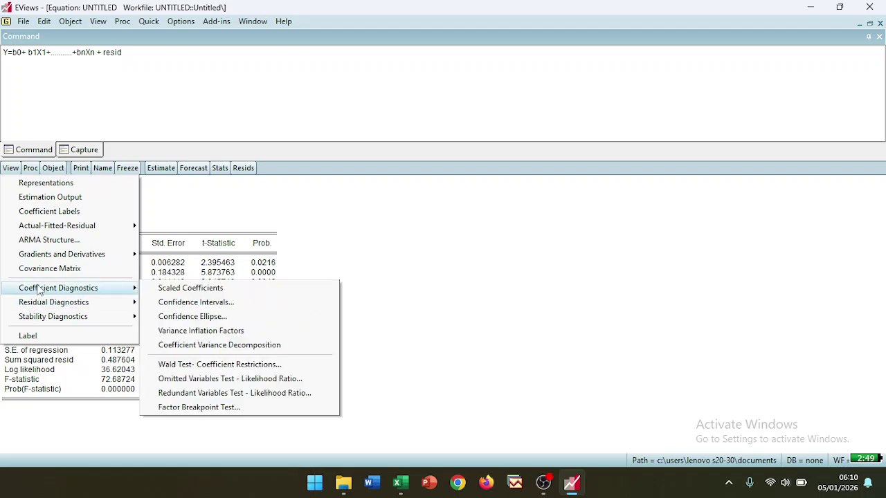
click(183, 332)
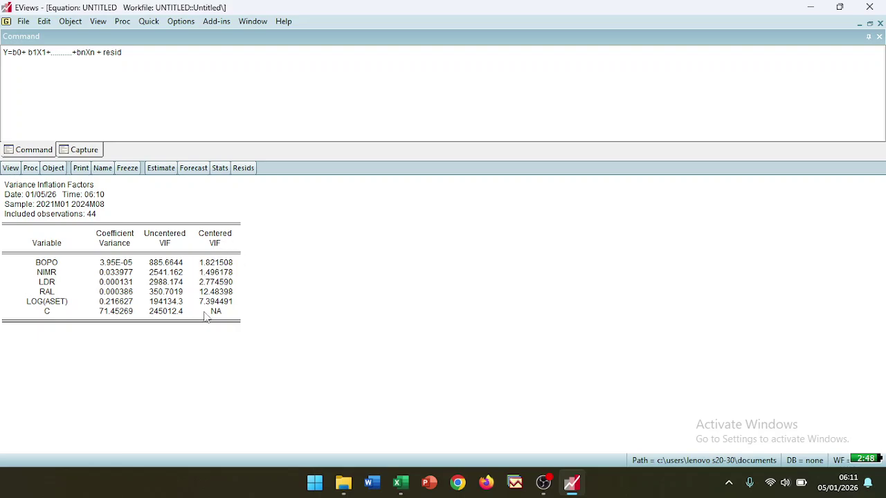
- Bring back the regression output by re-estimating "roa bopo nimr ldr ral log(aset) c" by least squares over 2021m01 2024m08
click(11, 171)
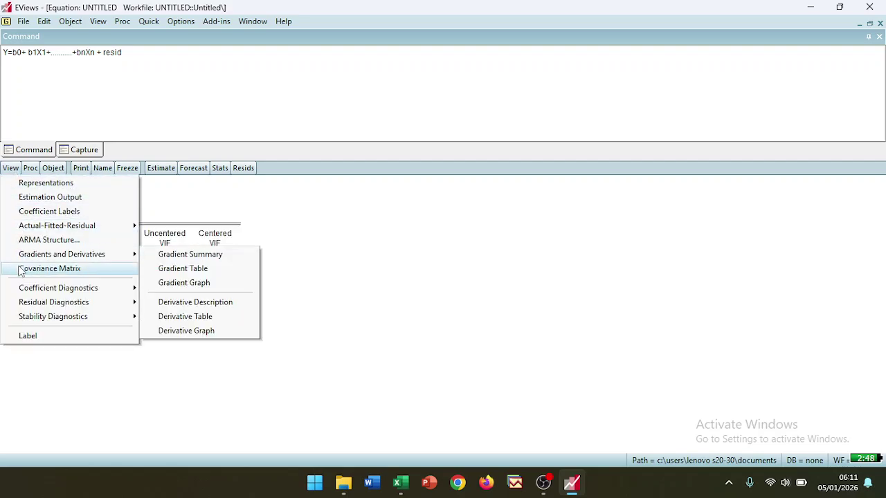
mouse_move(21, 305)
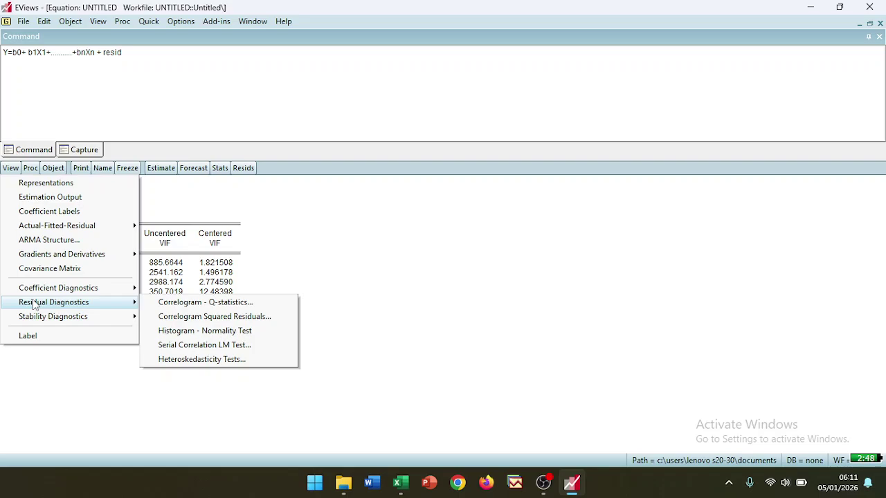
click(160, 171)
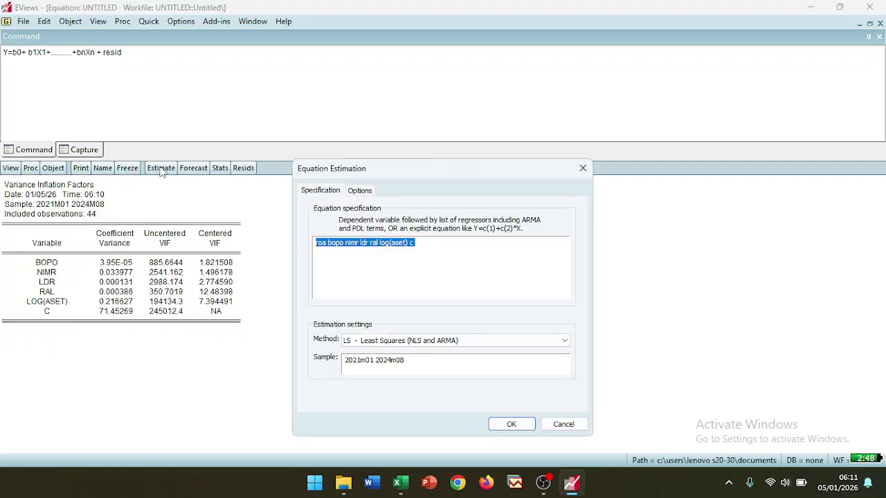
click(509, 424)
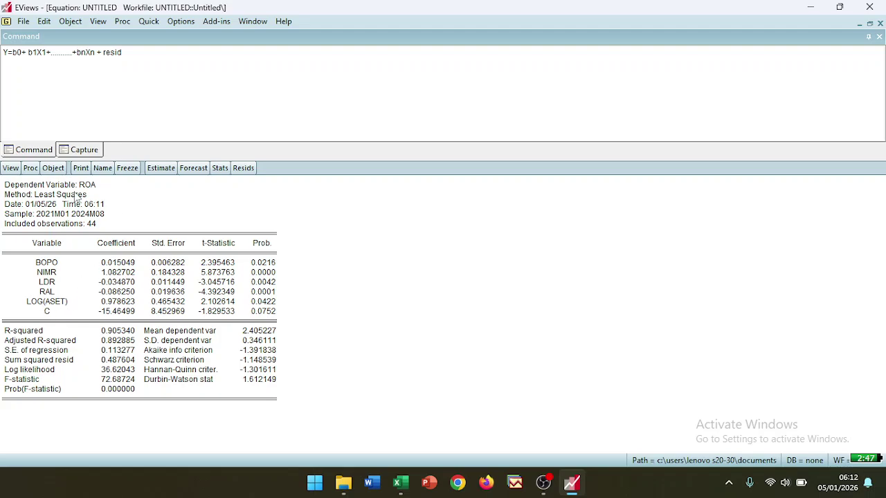
- Compare the Harvey, Glejser, ARCH and White heteroskedasticity test options, and run the Breusch-Pagan-Godfrey test on the equation's original regressors
click(11, 168)
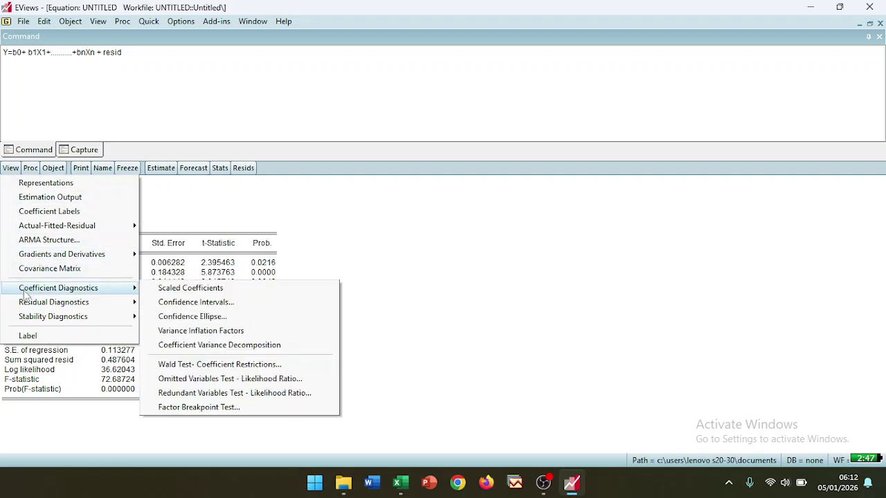
mouse_move(25, 304)
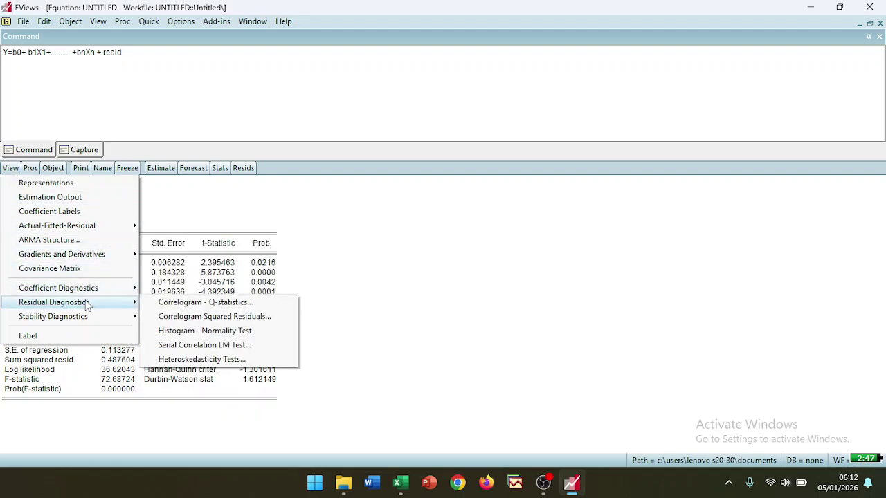
click(170, 360)
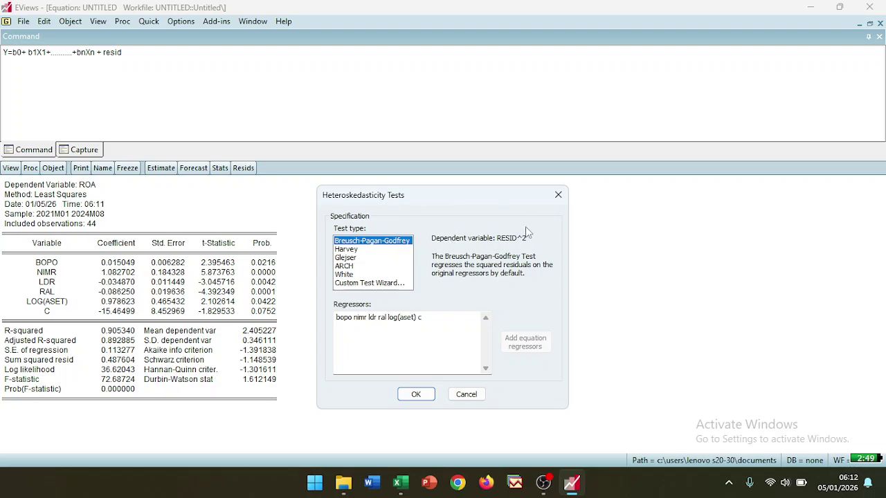
click(355, 250)
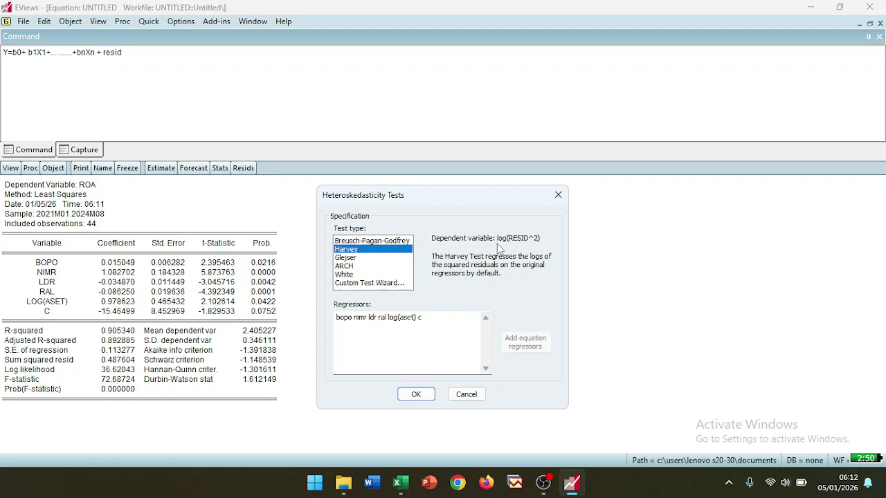
click(383, 241)
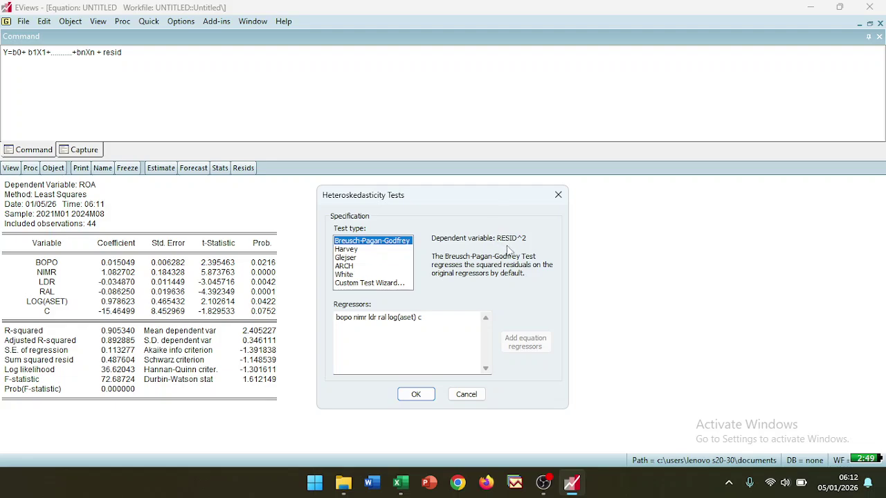
click(342, 250)
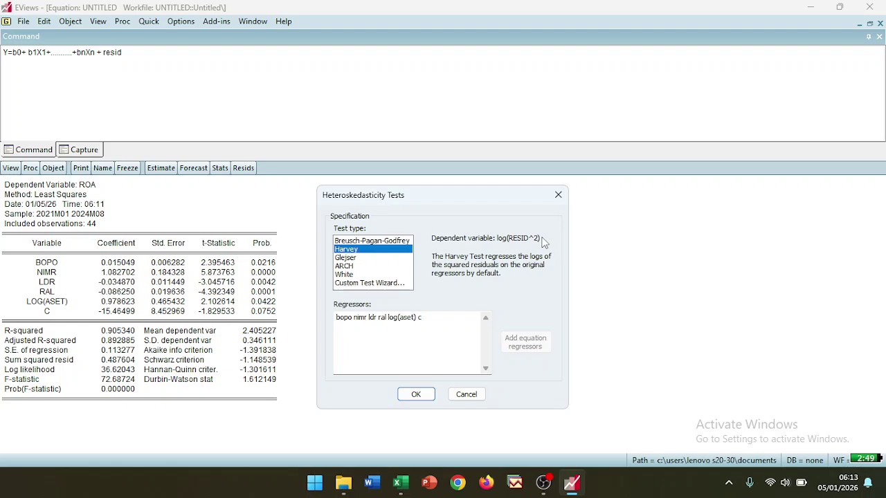
click(345, 257)
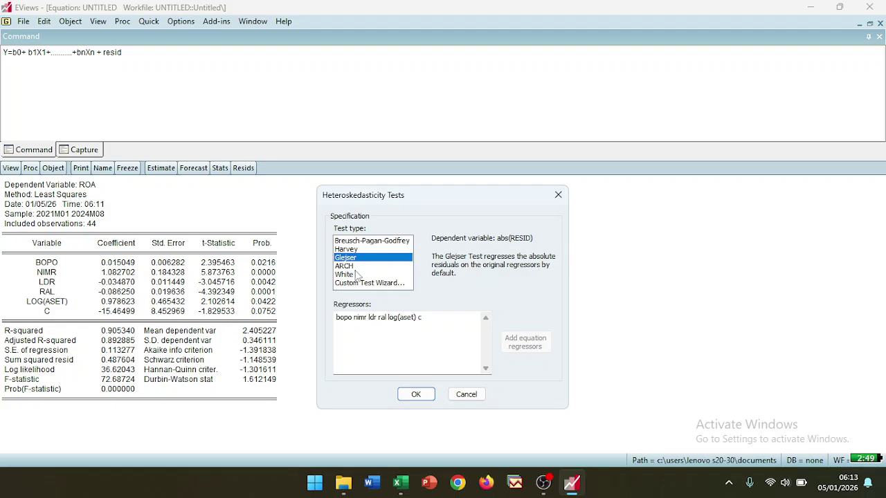
click(344, 265)
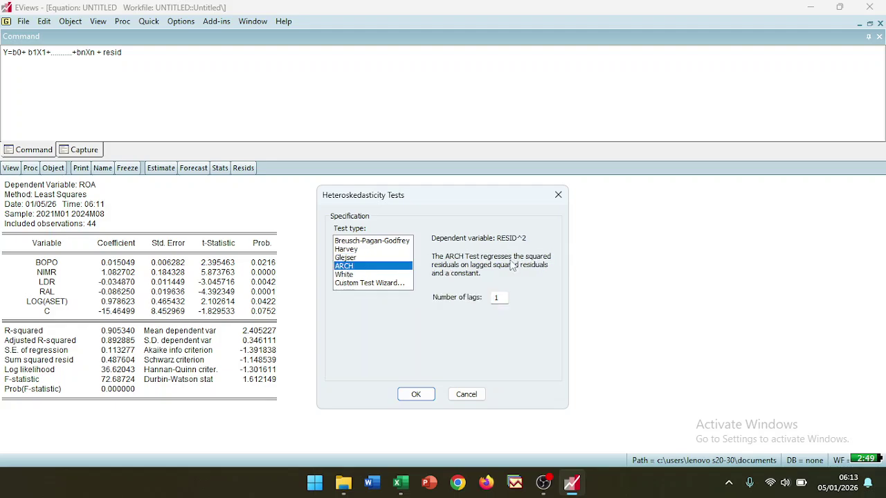
click(348, 274)
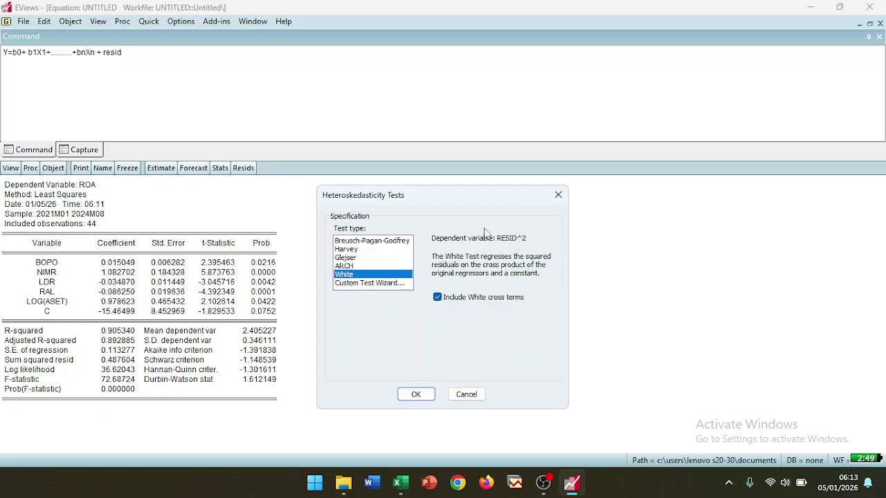
click(386, 243)
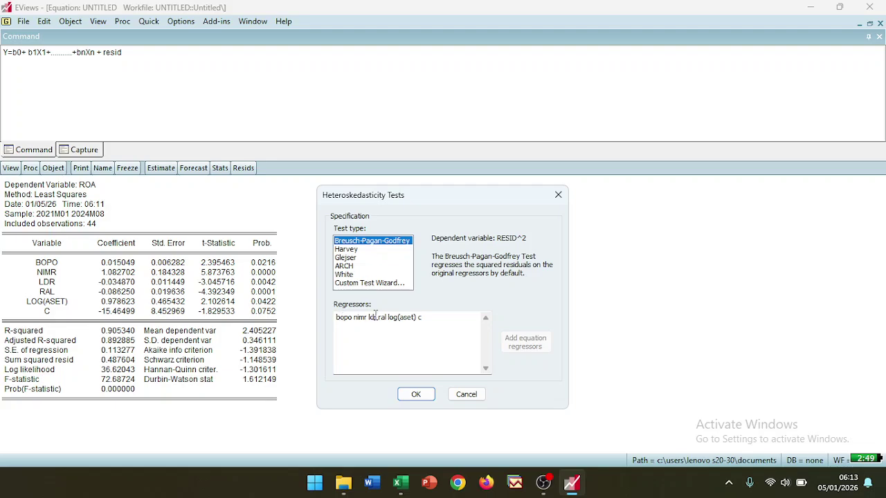
click(416, 394)
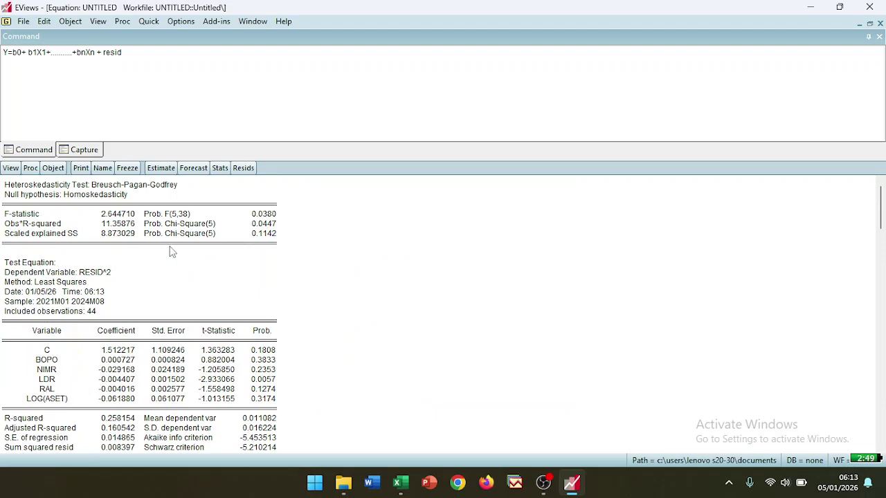
- Examine the Breusch-Pagan-Godfrey output: the Obs*R-squared probability, the regressors' probabilities and the F-statistic of the test equation
click(42, 227)
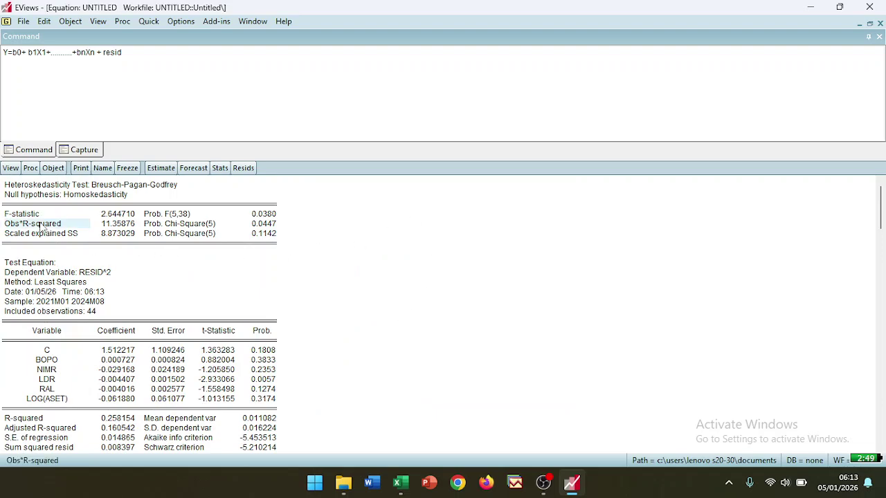
click(265, 226)
scroll(316, 274, down, 1)
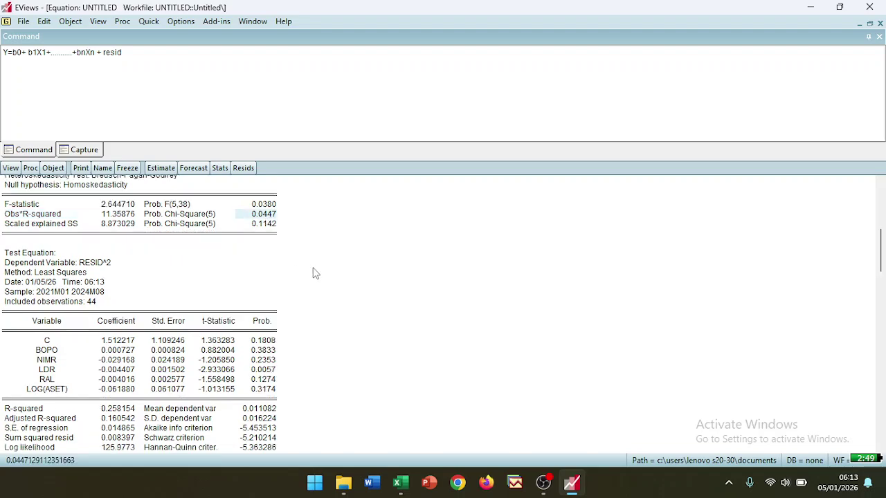
drag(273, 341, 279, 393)
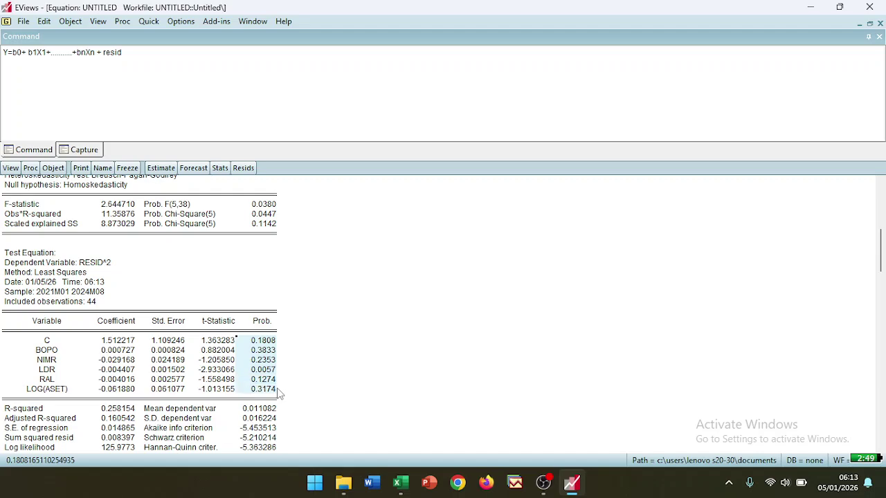
click(270, 364)
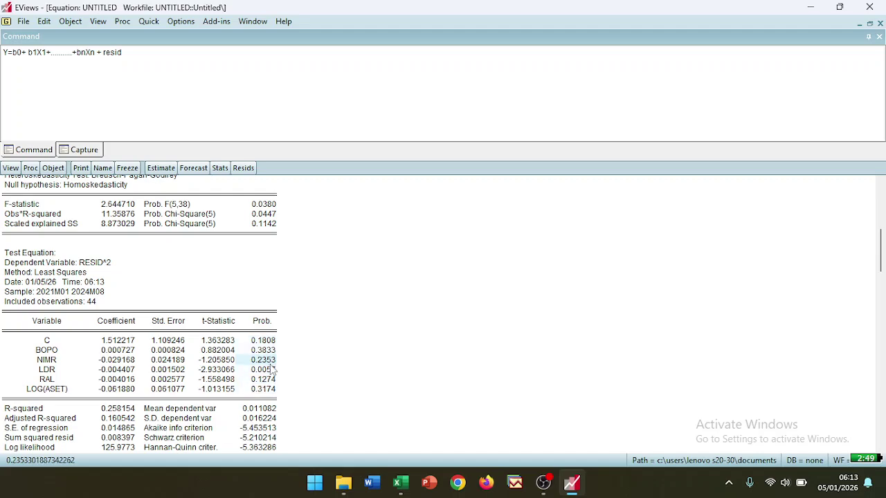
click(271, 371)
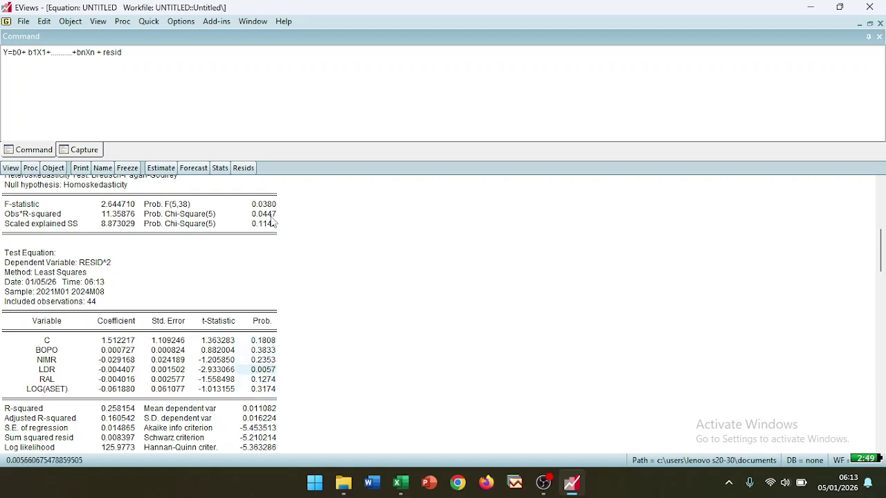
scroll(277, 336, down, 4)
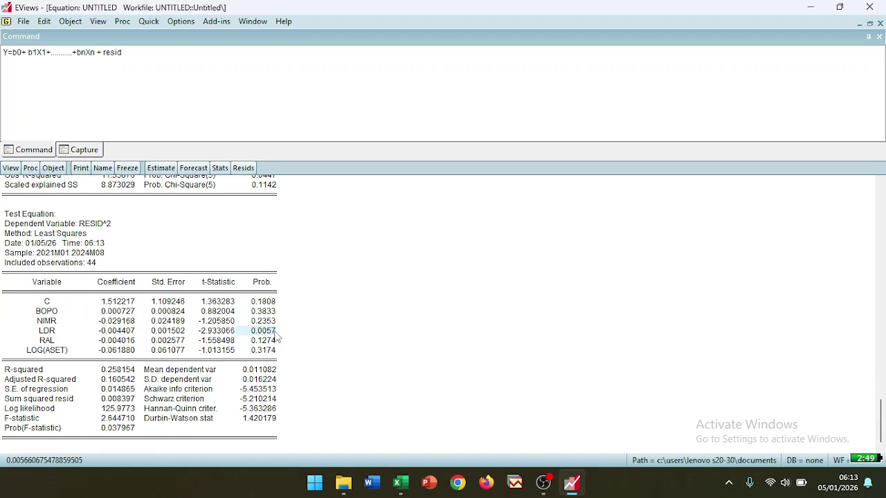
drag(127, 421, 158, 440)
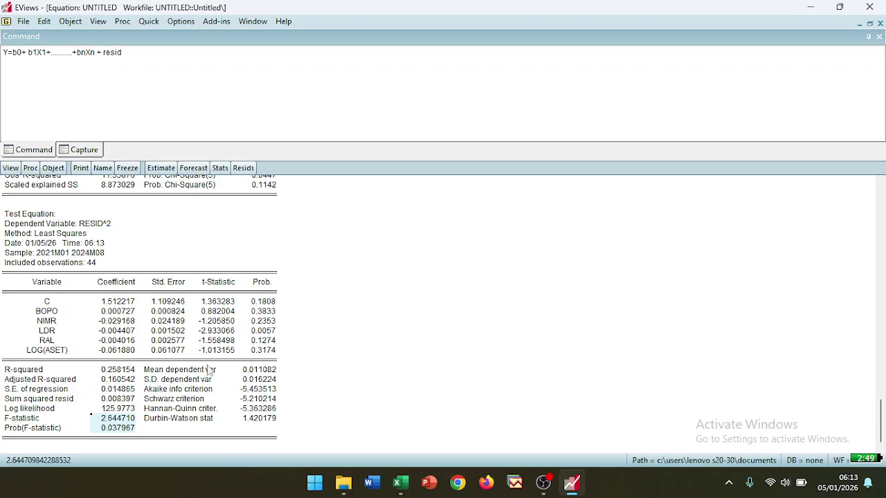
scroll(318, 302, up, 1)
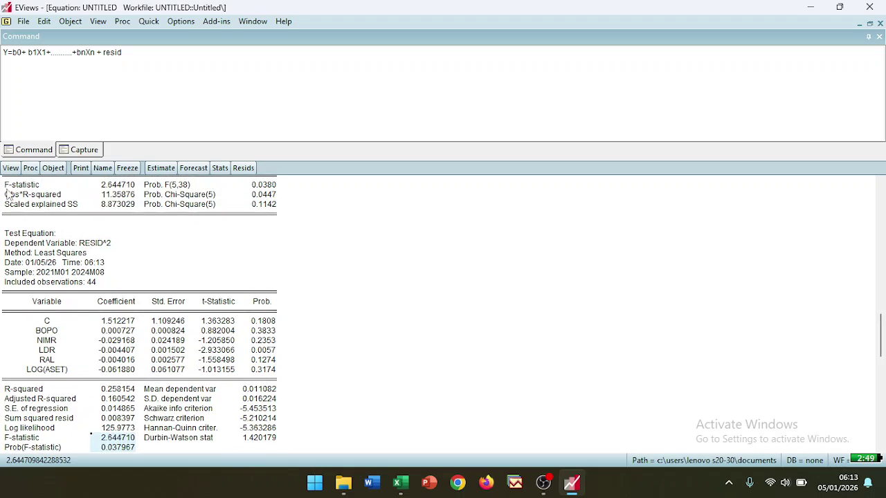
- Run the Harvey heteroskedasticity test on the equation with the regressors "bopo nimr ldr ral log(aset) c"
click(10, 168)
mouse_move(32, 291)
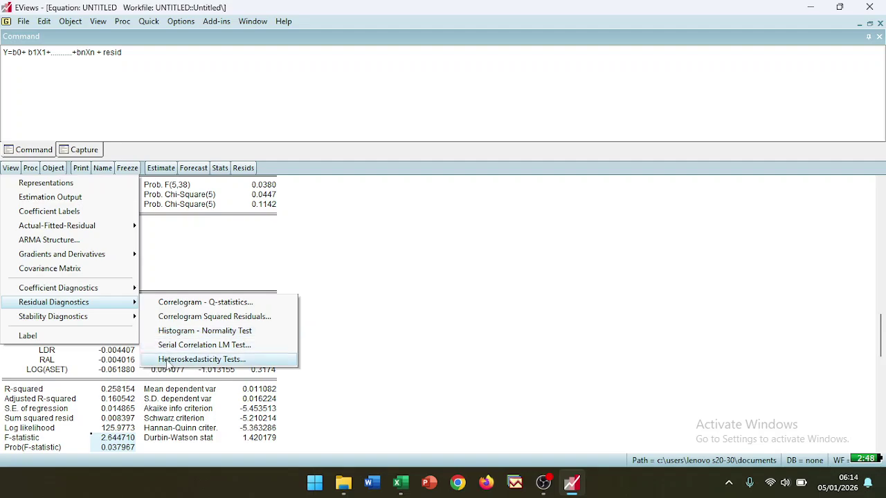
click(170, 360)
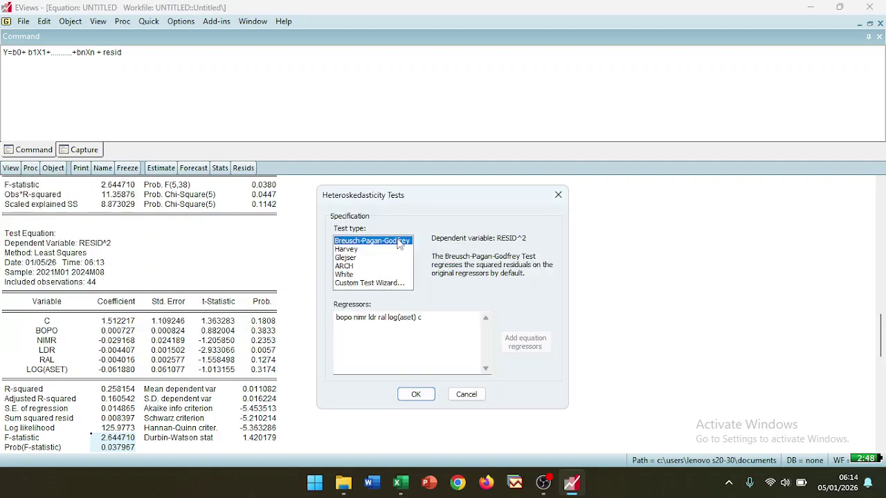
click(356, 251)
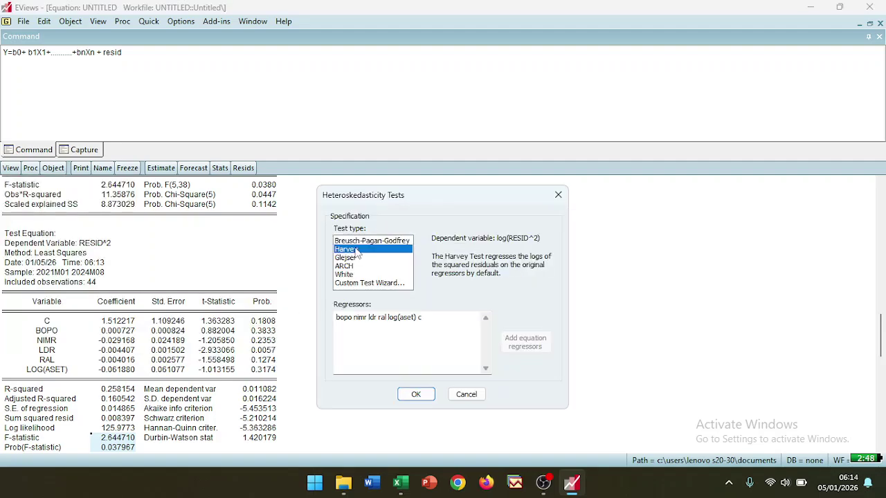
click(416, 395)
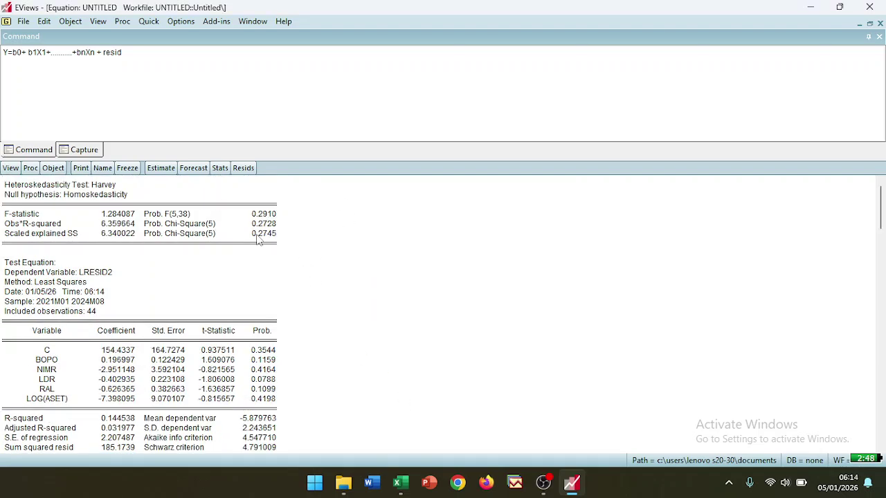
- Examine the Harvey test output: the Obs*R-squared probability, the regressors' probabilities, and the test equation's F-statistic with its probability
click(37, 225)
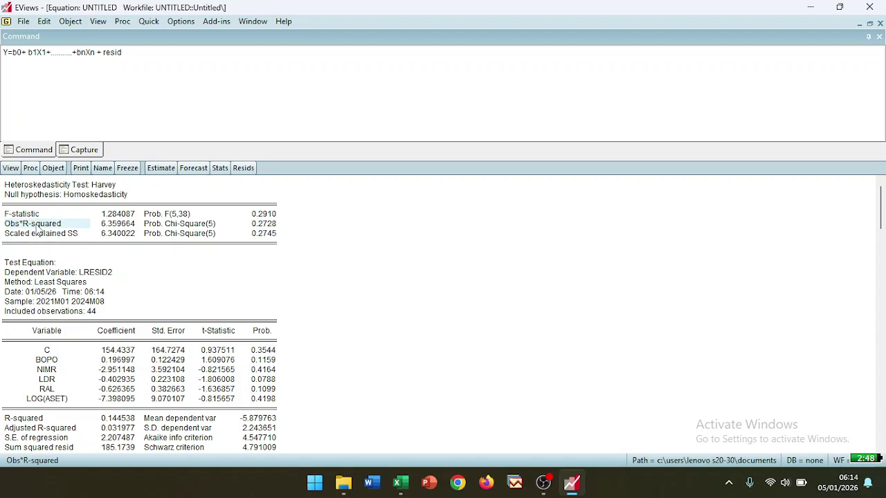
click(263, 225)
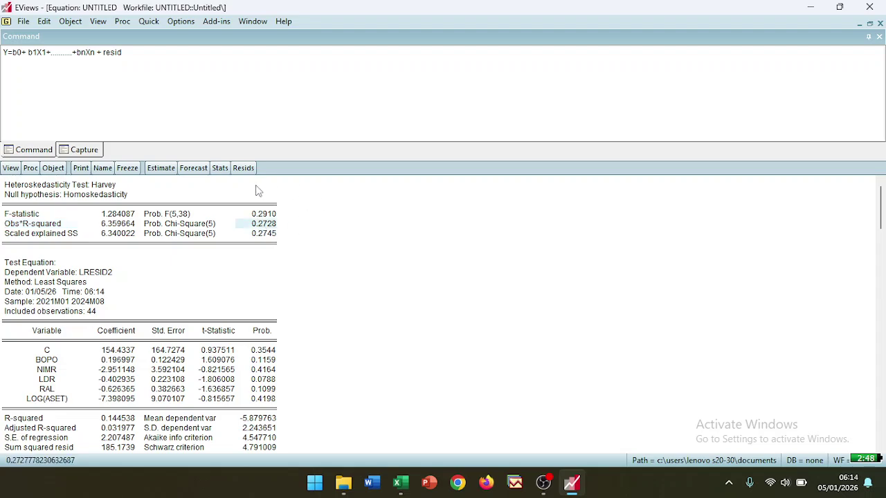
scroll(284, 238, down, 2)
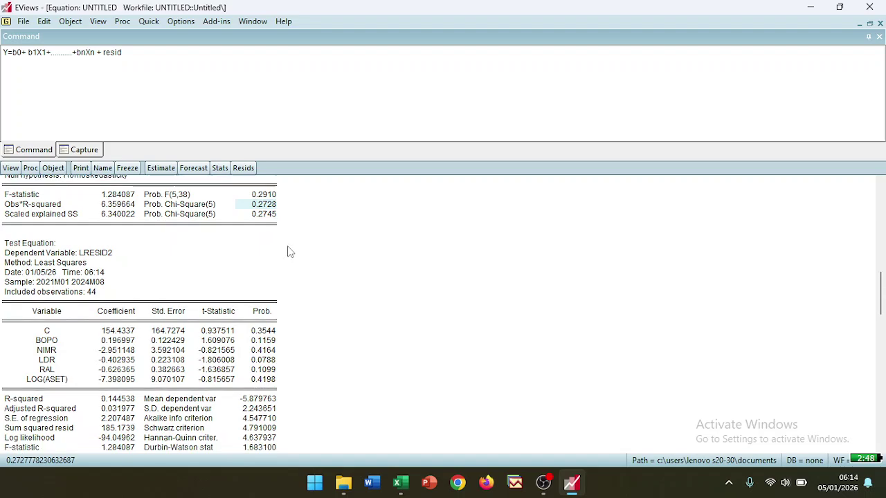
drag(276, 332, 276, 379)
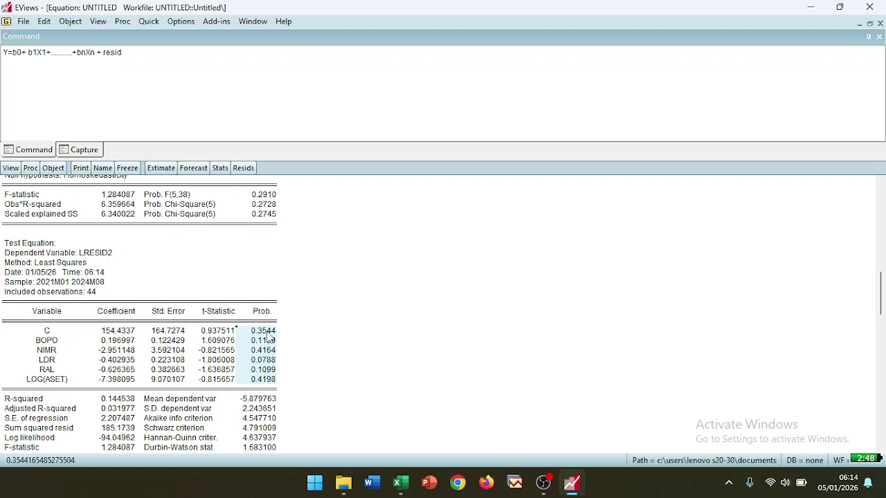
scroll(269, 337, down, 1)
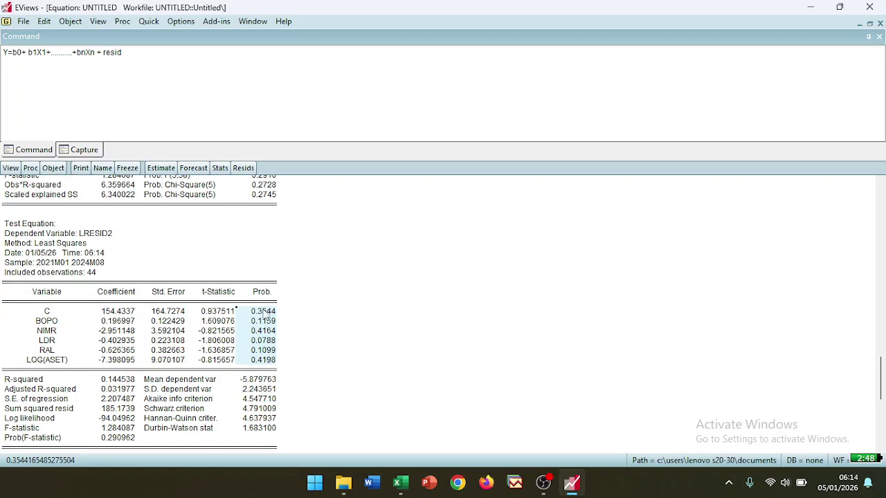
click(124, 429)
drag(123, 433, 125, 442)
scroll(208, 388, up, 1)
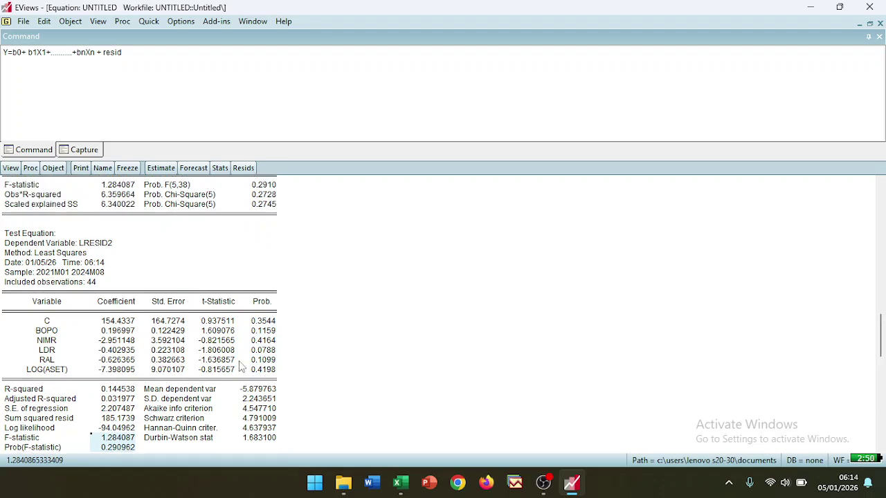
click(264, 195)
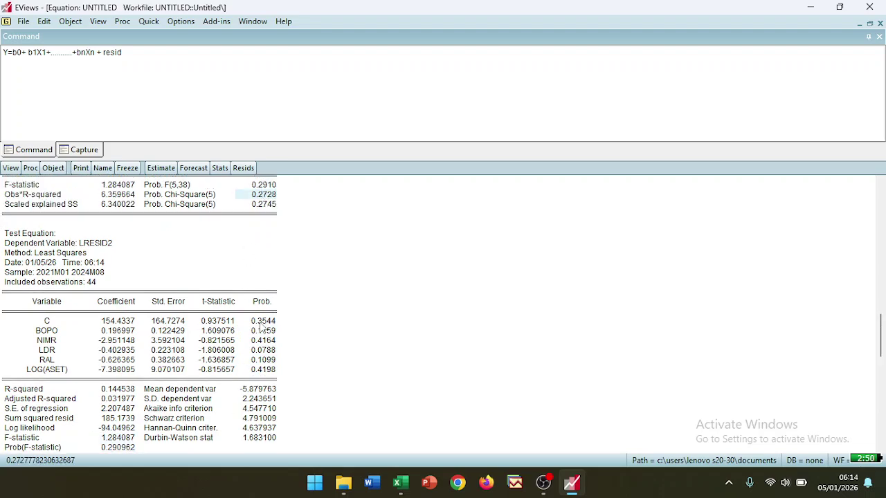
drag(264, 324, 266, 374)
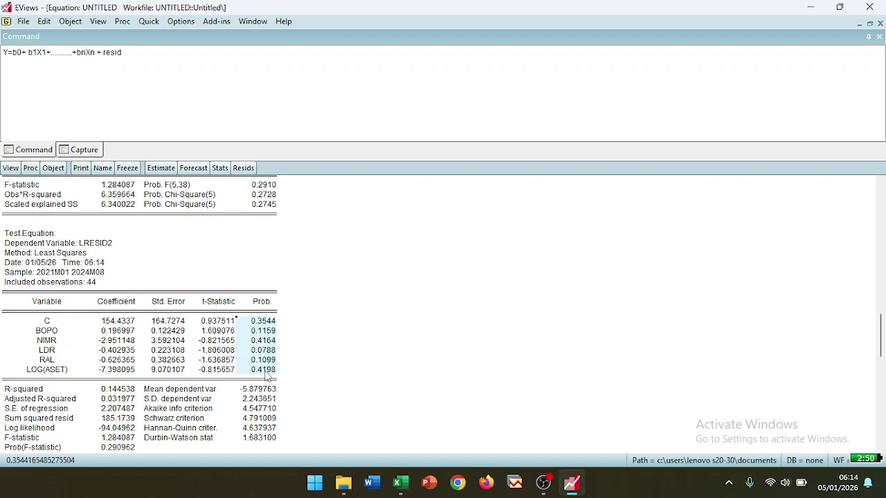
scroll(266, 374, down, 2)
drag(129, 419, 128, 430)
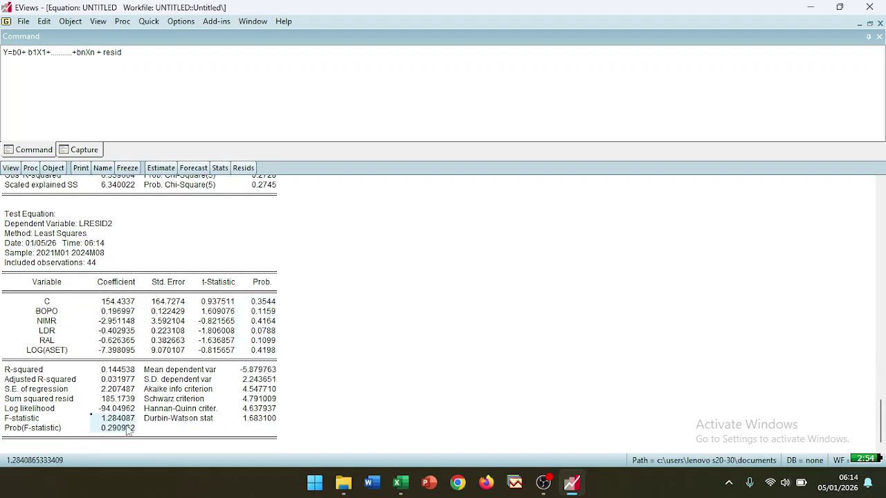
scroll(287, 376, up, 2)
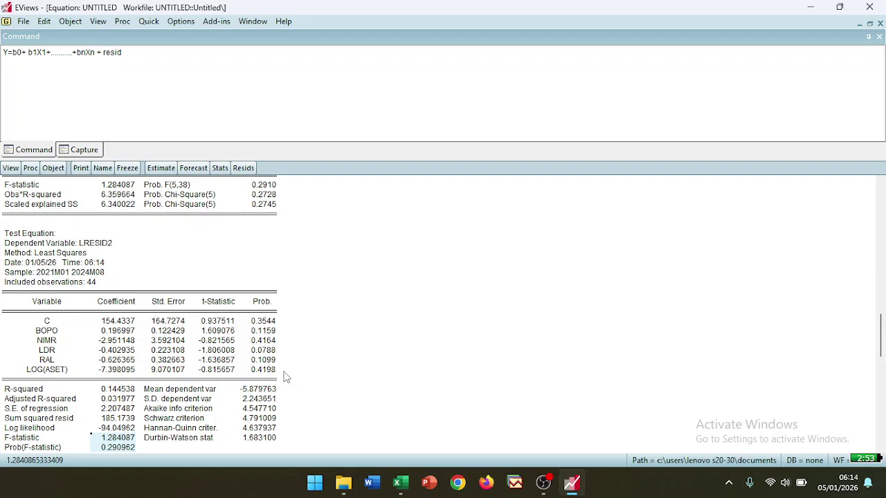
- Re-estimate the ROA equation by least squares with the same specification and run the serial correlation LM test with 2 lags
click(161, 168)
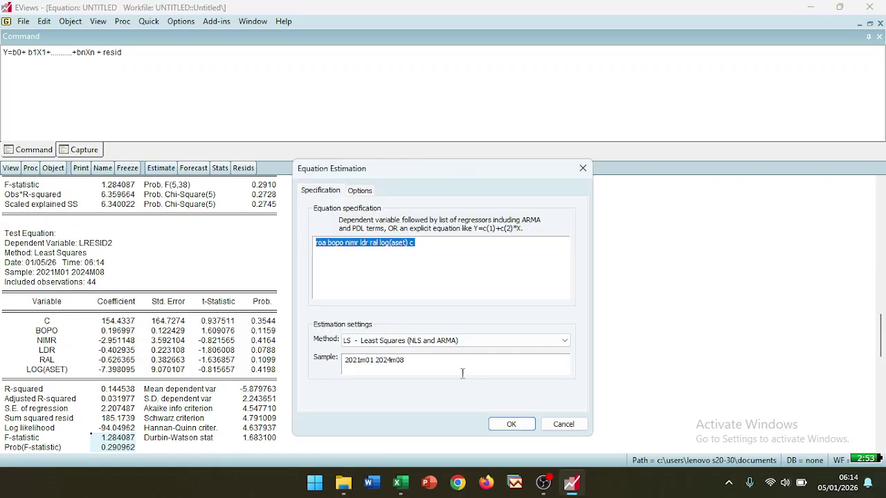
click(511, 425)
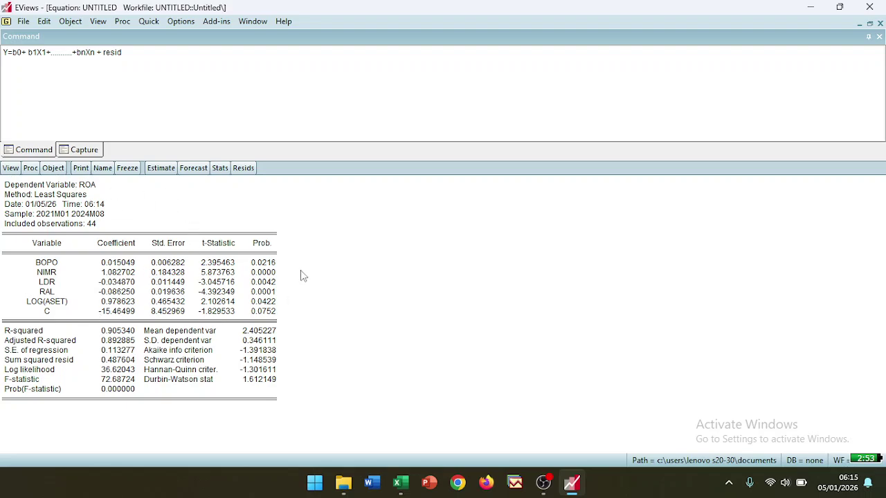
click(11, 169)
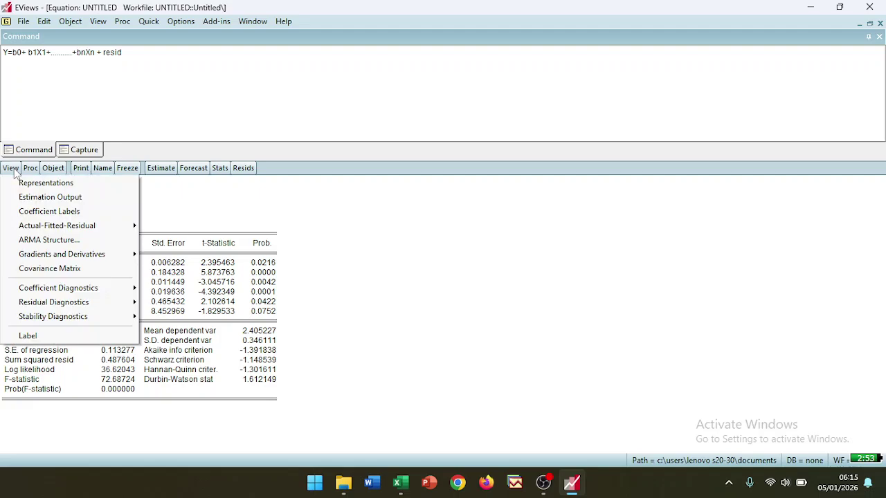
mouse_move(40, 289)
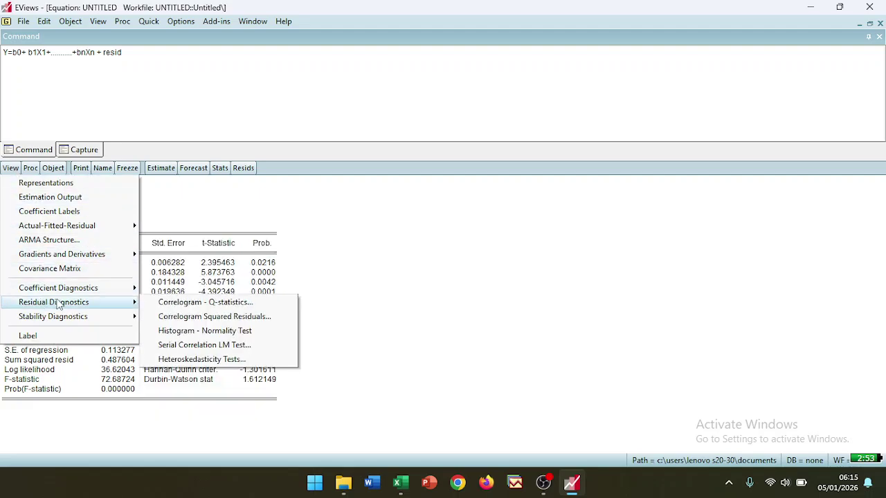
click(186, 346)
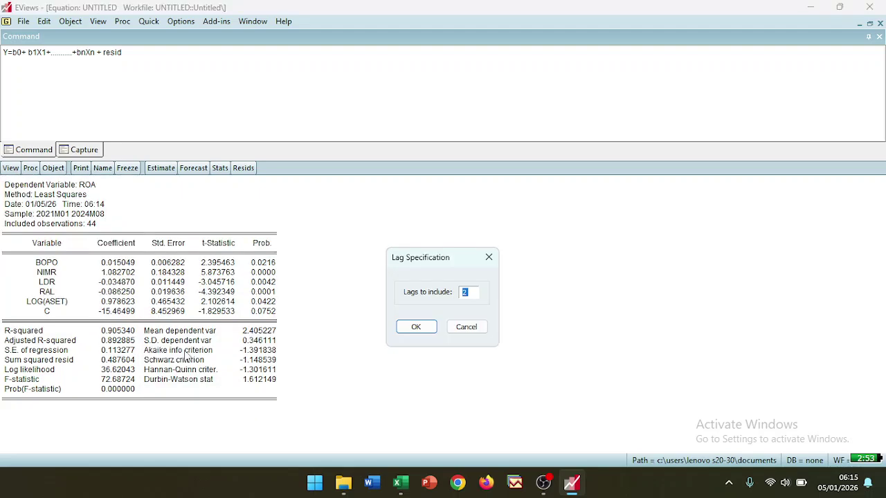
click(416, 329)
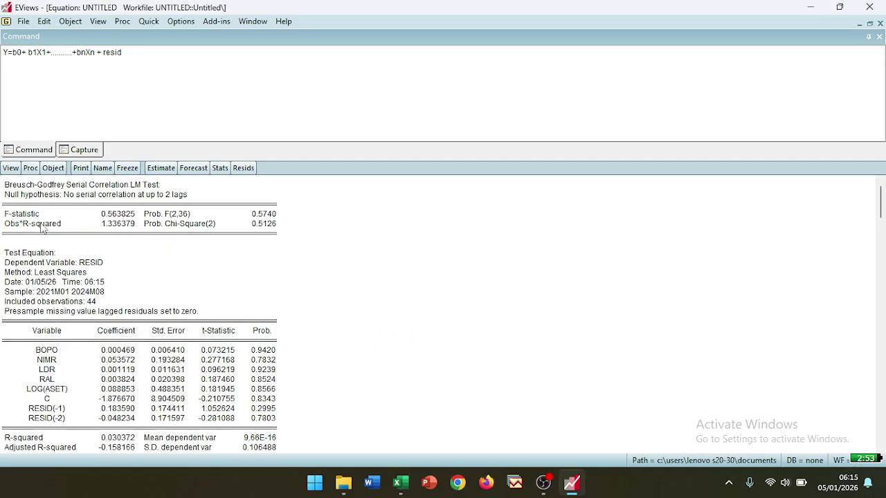
- Examine the Breusch-Godfrey output: the Obs*R-squared probability, the RESID(-1) and RESID(-2) rows, and the F-statistic with its probability
click(43, 227)
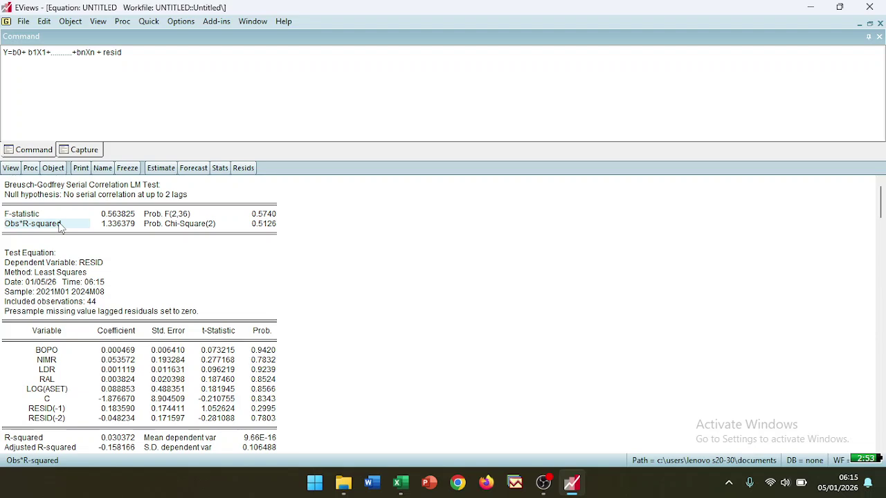
click(276, 224)
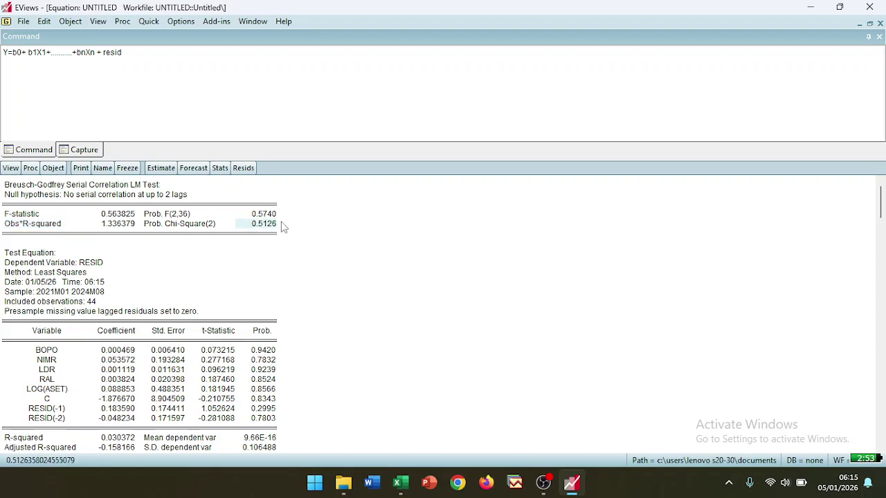
scroll(250, 277, down, 1)
click(80, 400)
drag(80, 401, 253, 409)
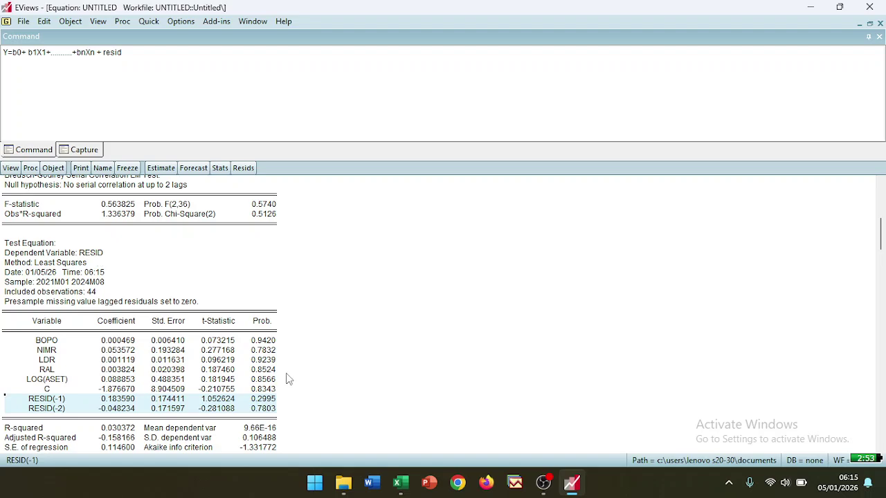
scroll(273, 317, down, 1)
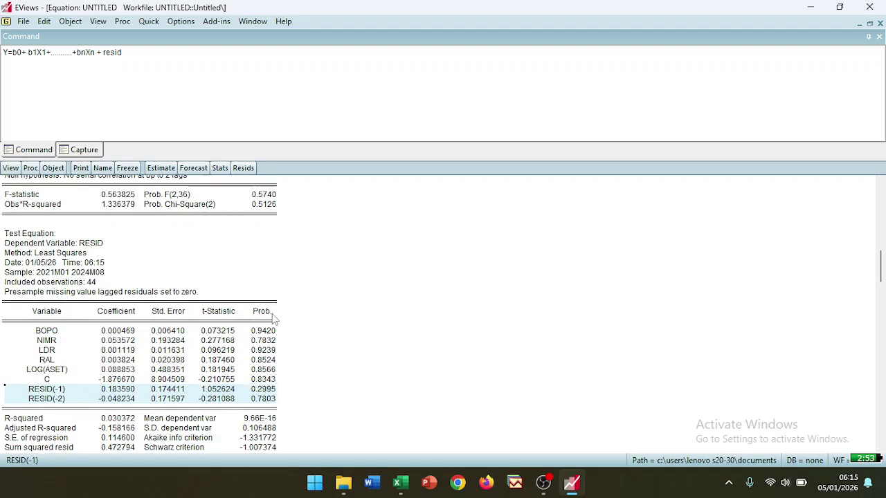
scroll(273, 317, down, 1)
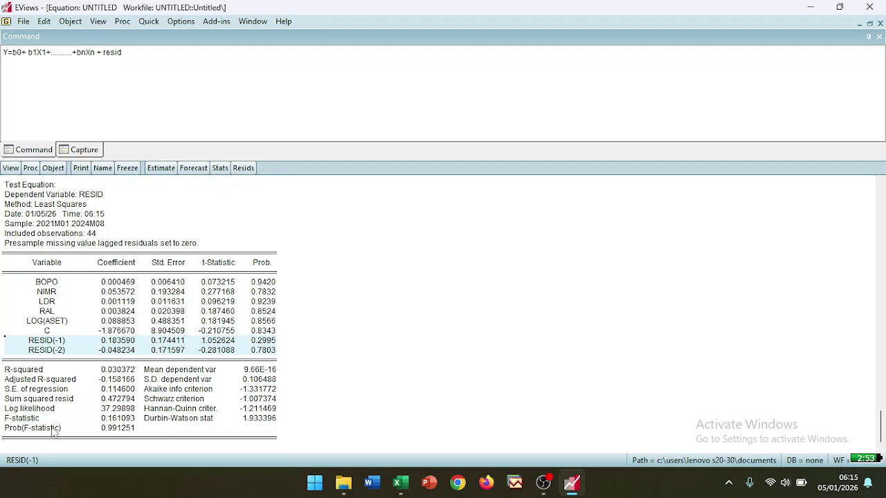
click(111, 429)
click(114, 420)
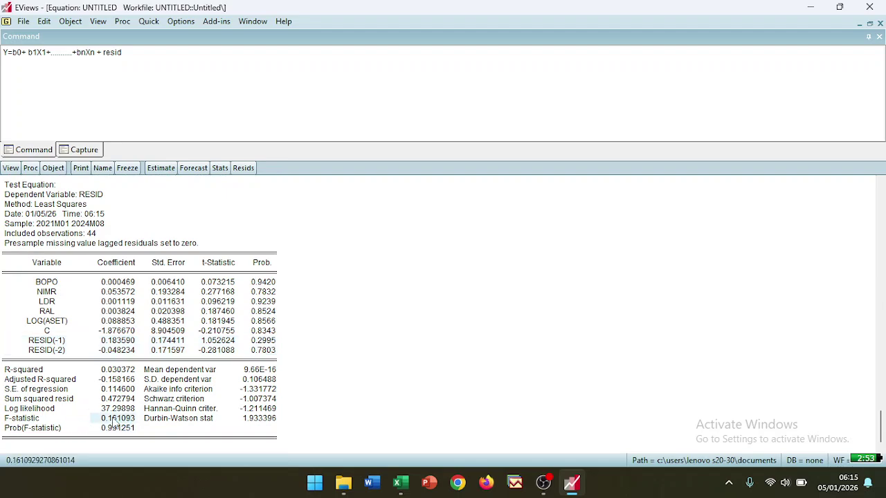
shift+click(115, 429)
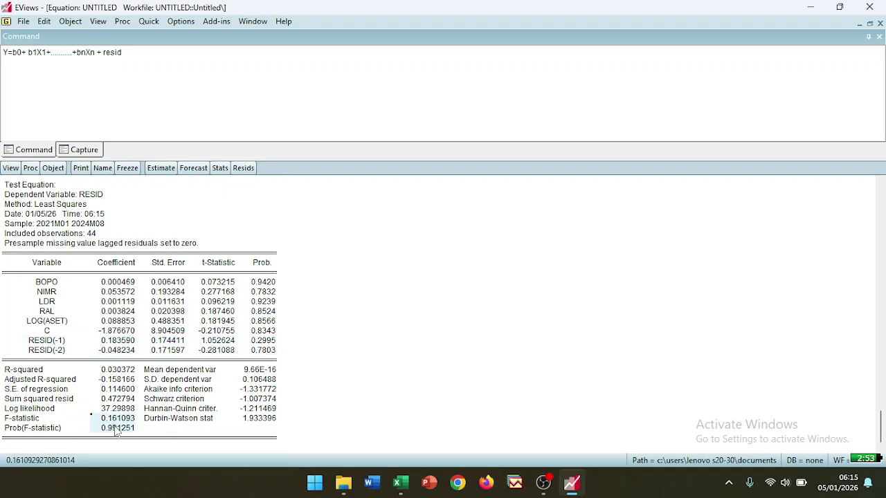
- Return to the regression output by re-estimating "roa bopo nimr ldr ral log(aset) c" by least squares over 2021m01 2024m08
click(170, 173)
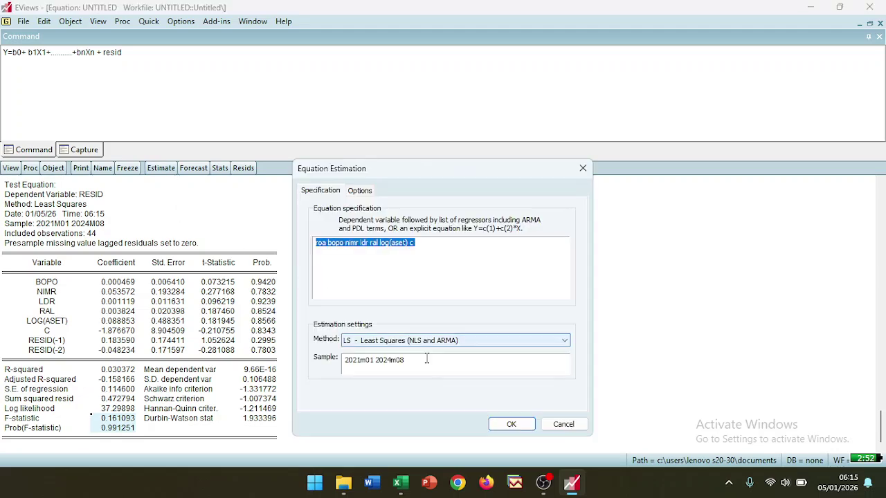
click(511, 424)
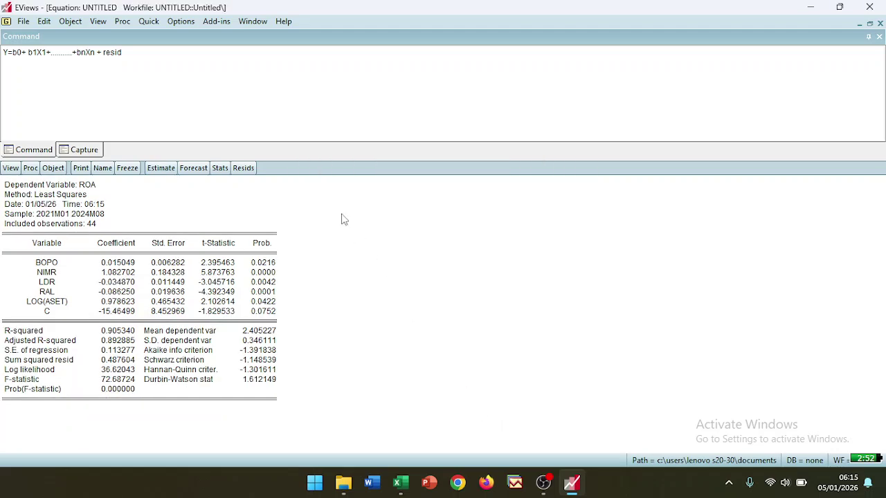